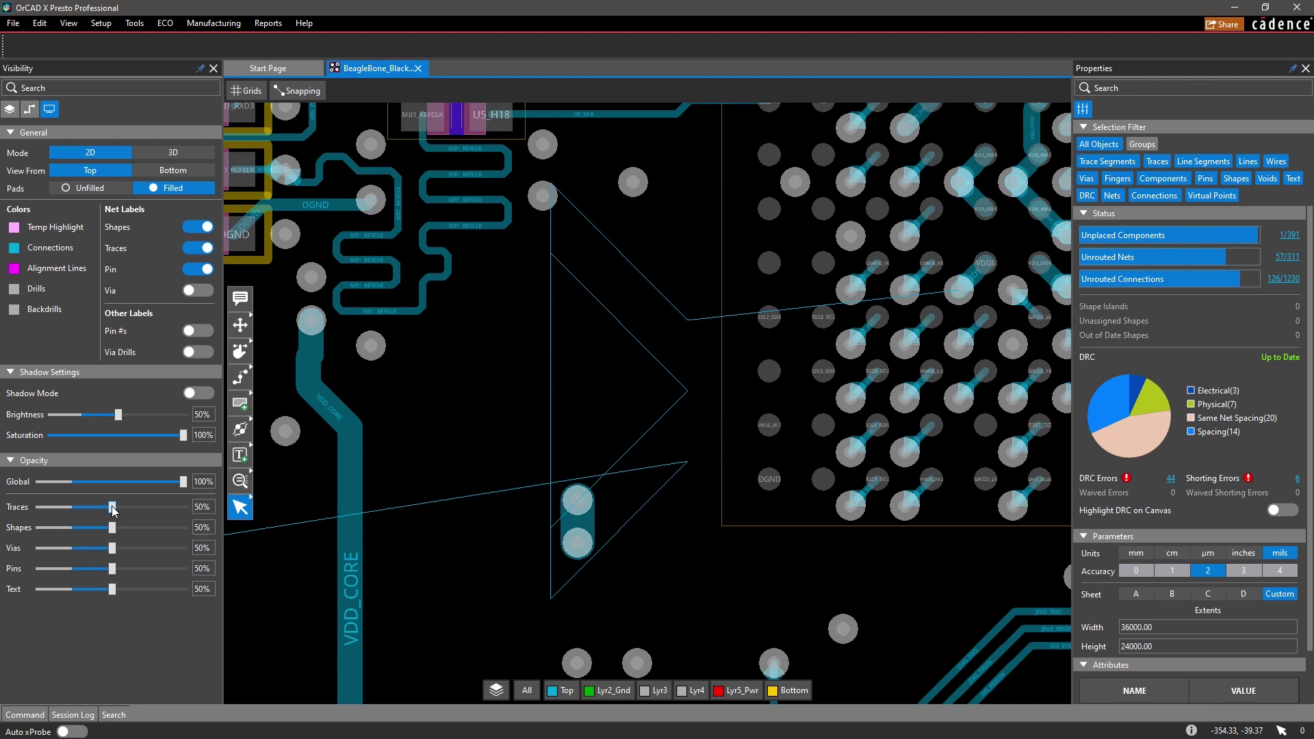
Set traces to 80% and shapes to 60% opacity, show via/route keepouts, and show Bottom instead of Top
left_click_drag(112, 507, 149, 510)
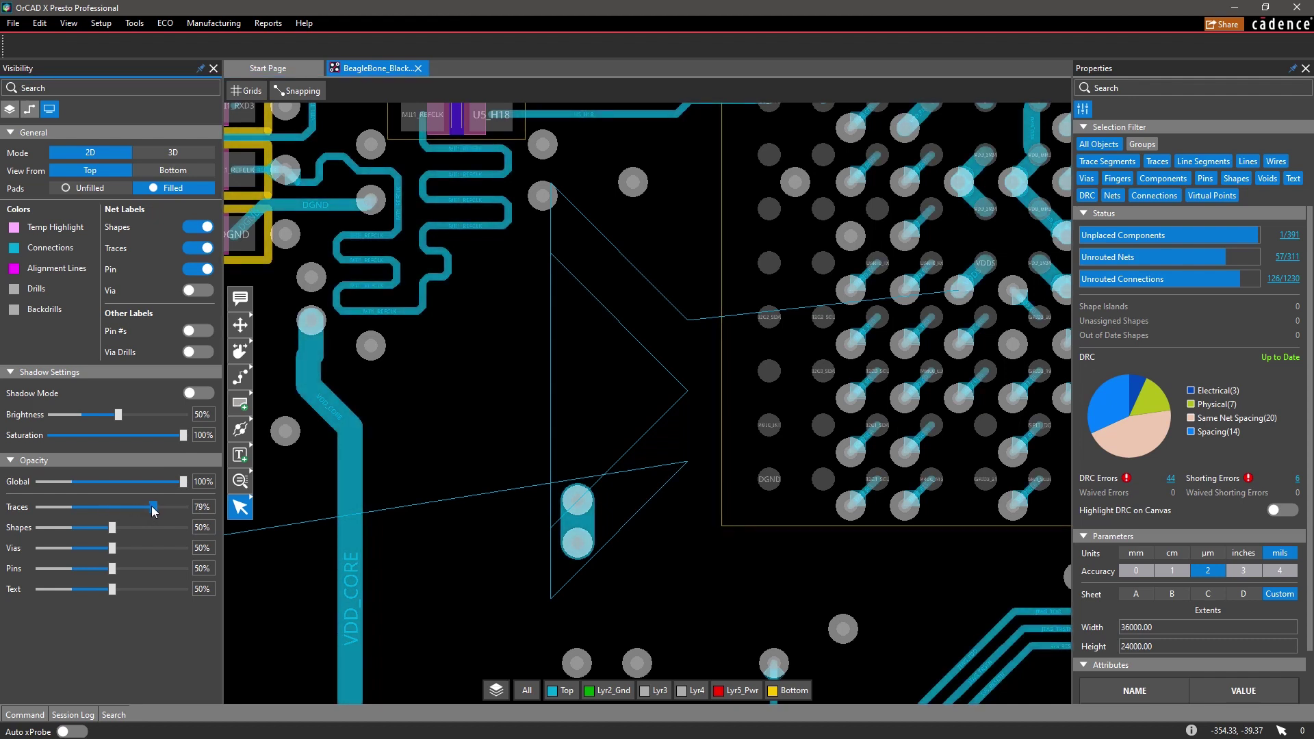
left_click_drag(118, 528, 127, 530)
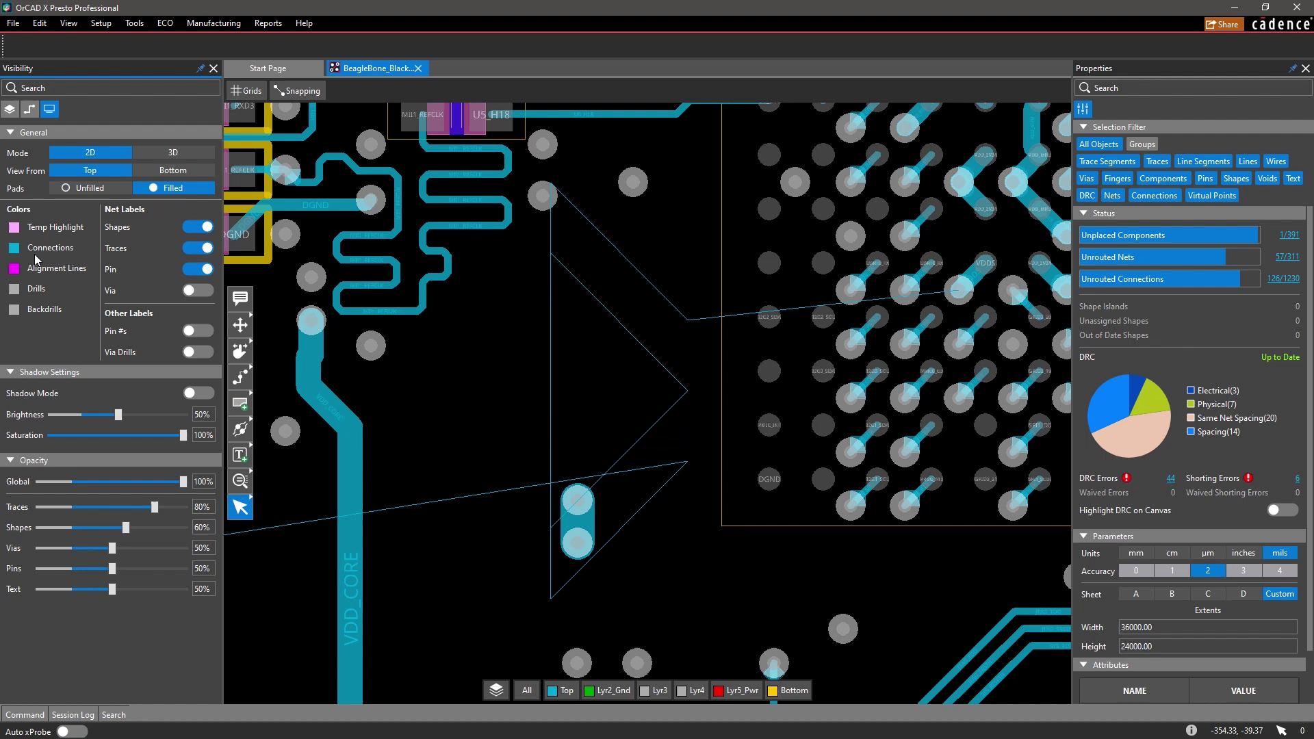
left_click(11, 110)
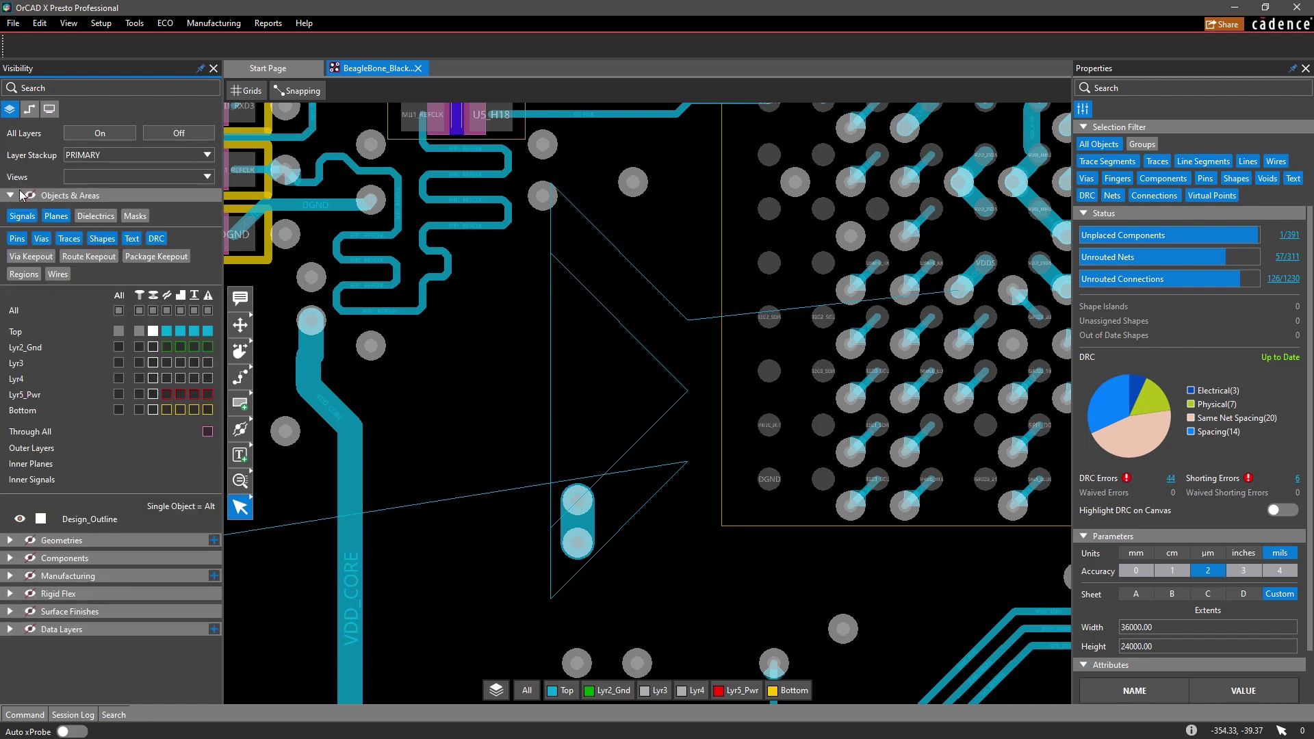
left_click(31, 257)
left_click(76, 258)
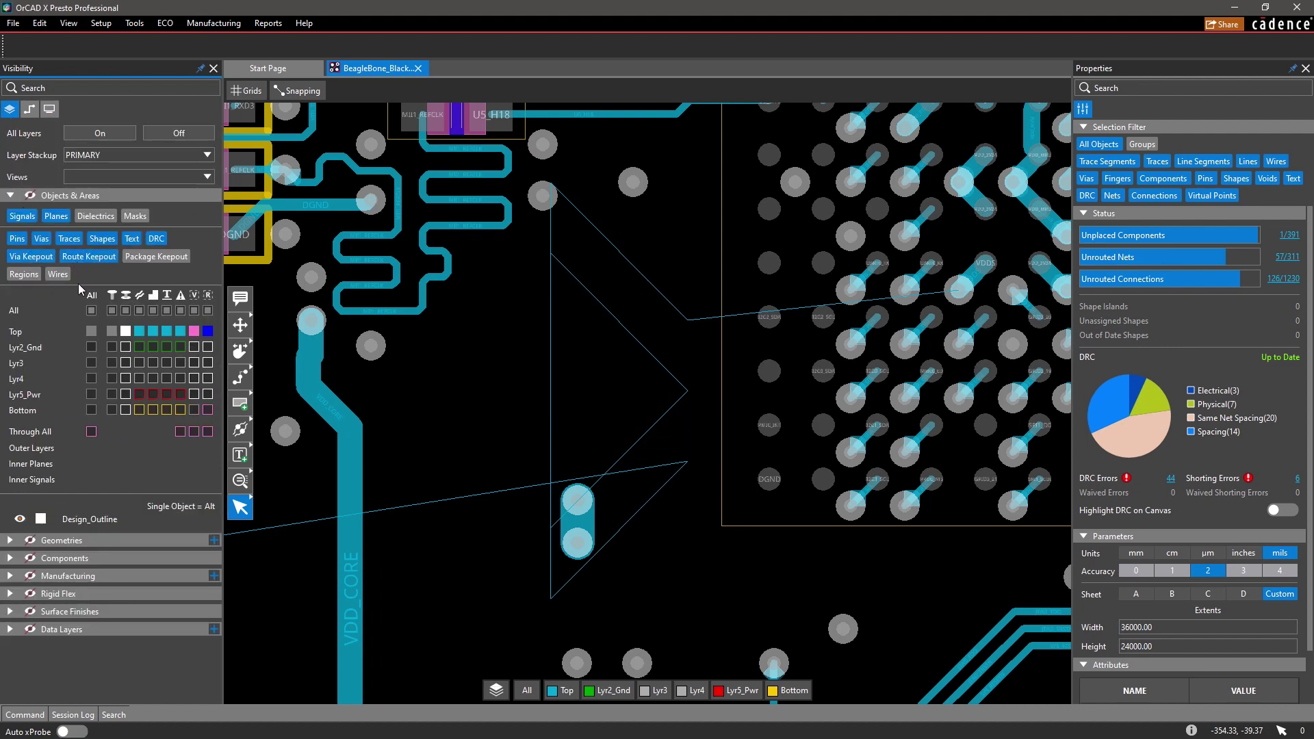
left_click(91, 330)
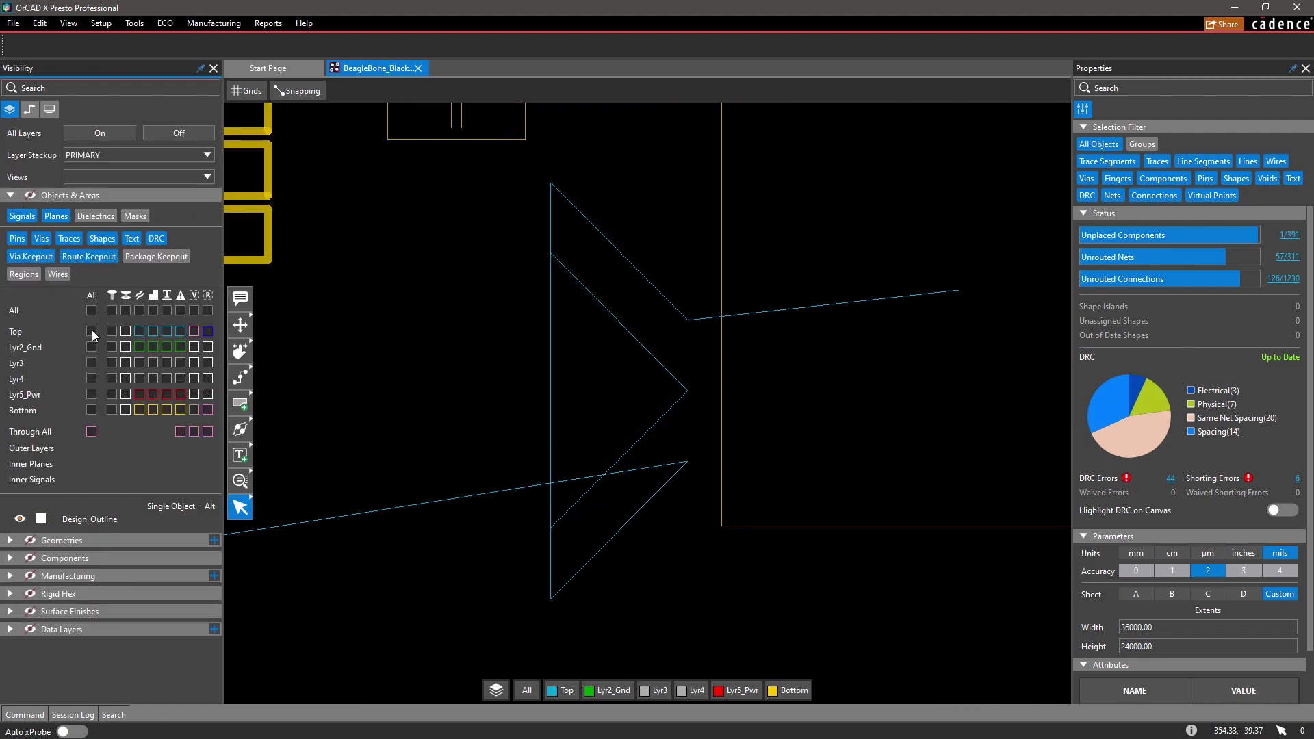
left_click(91, 411)
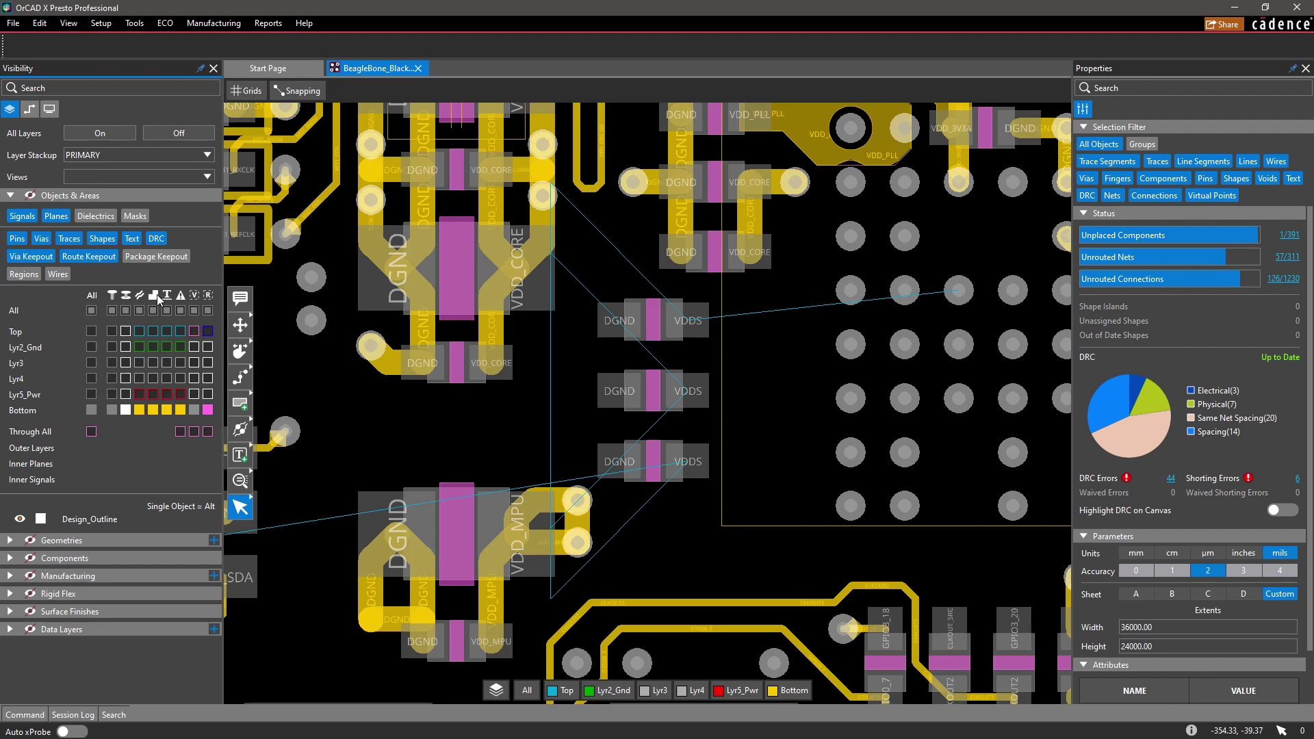
Turn the grid on with the .250 / 1.25 preset and 15.75 quick grid spacing in x and y
left_click(243, 95)
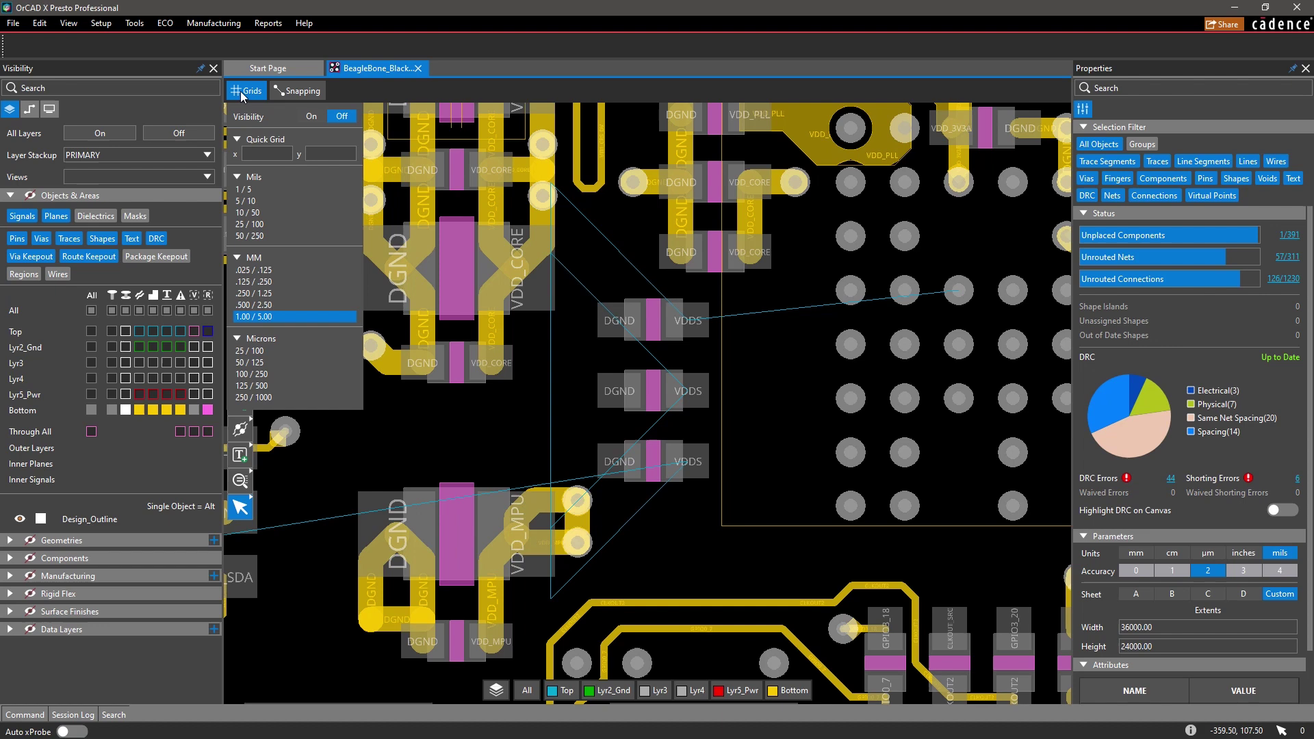
left_click(309, 116)
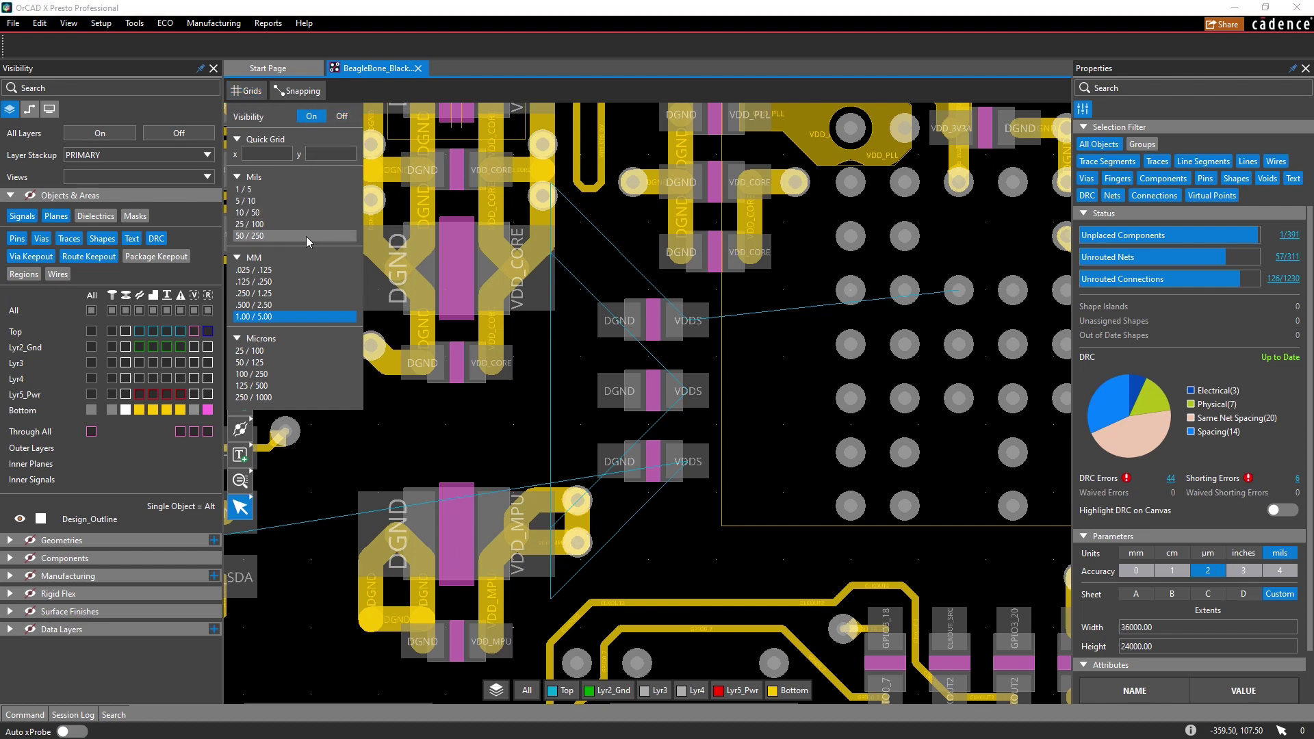
left_click(308, 289)
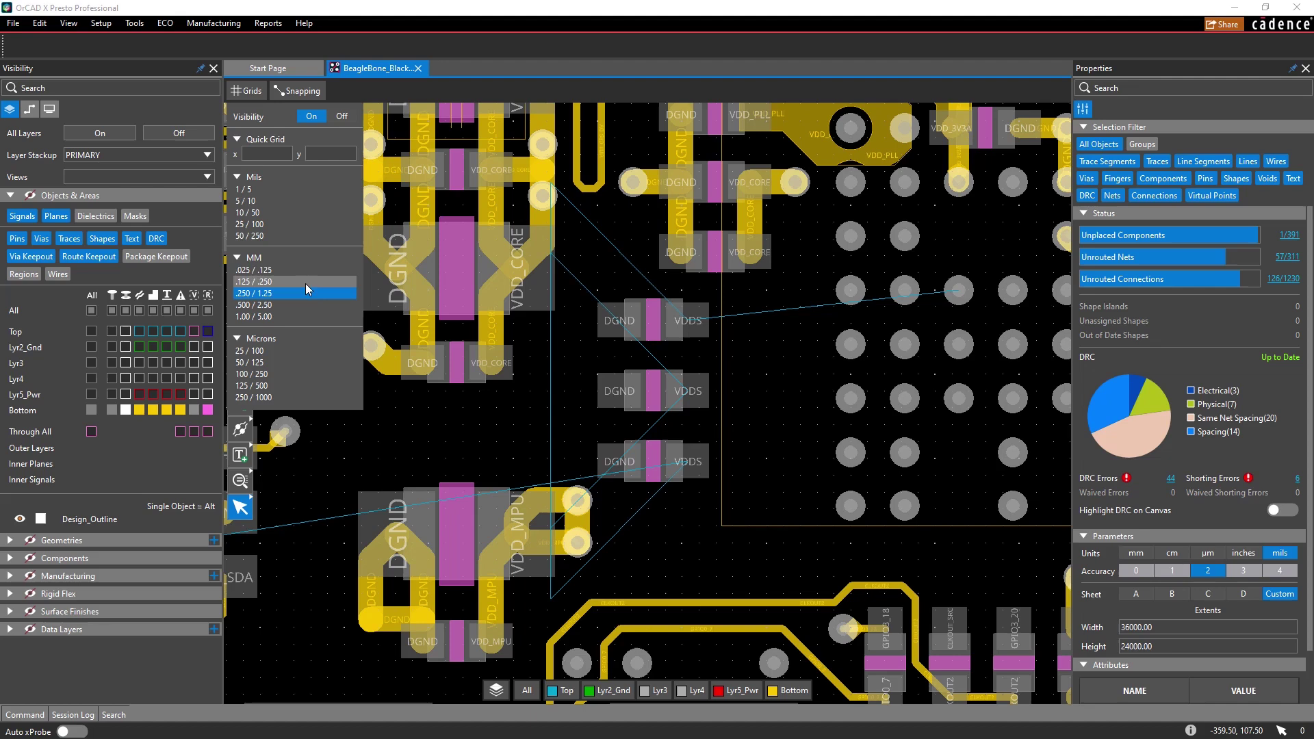
left_click(267, 155)
type("15.75")
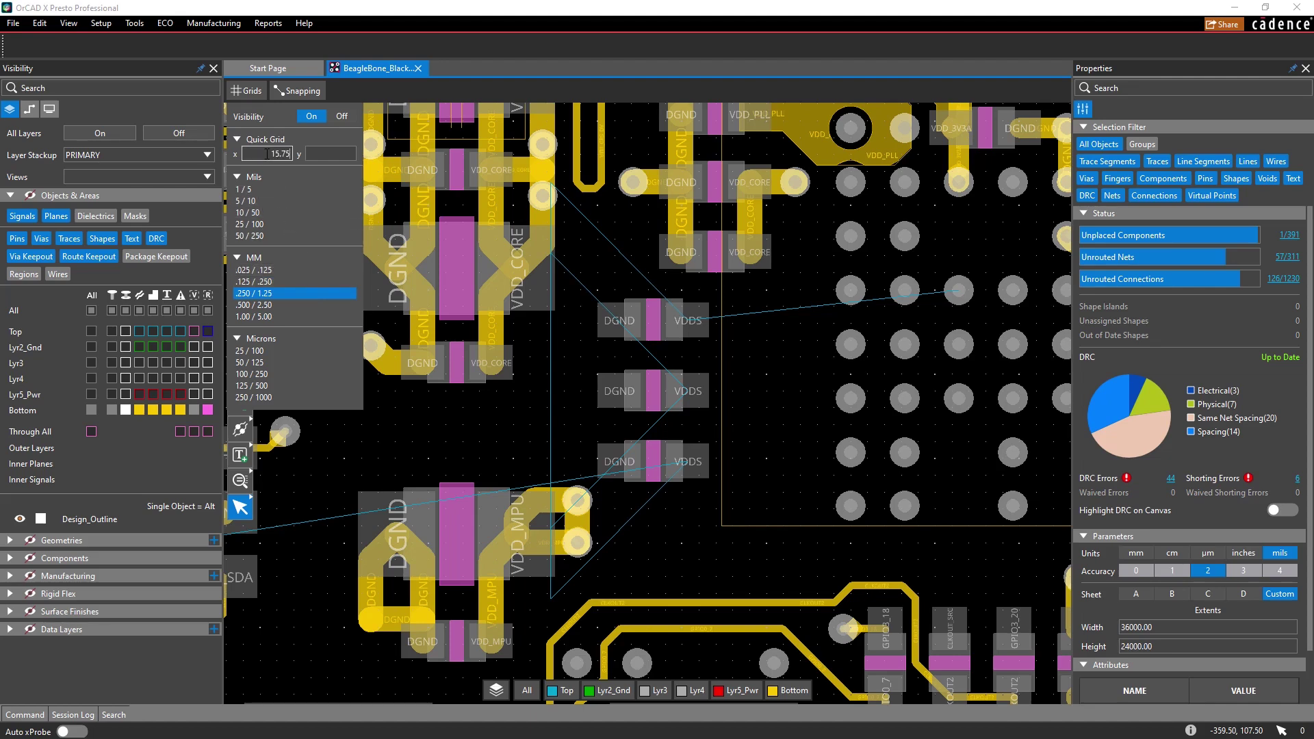
key("Return")
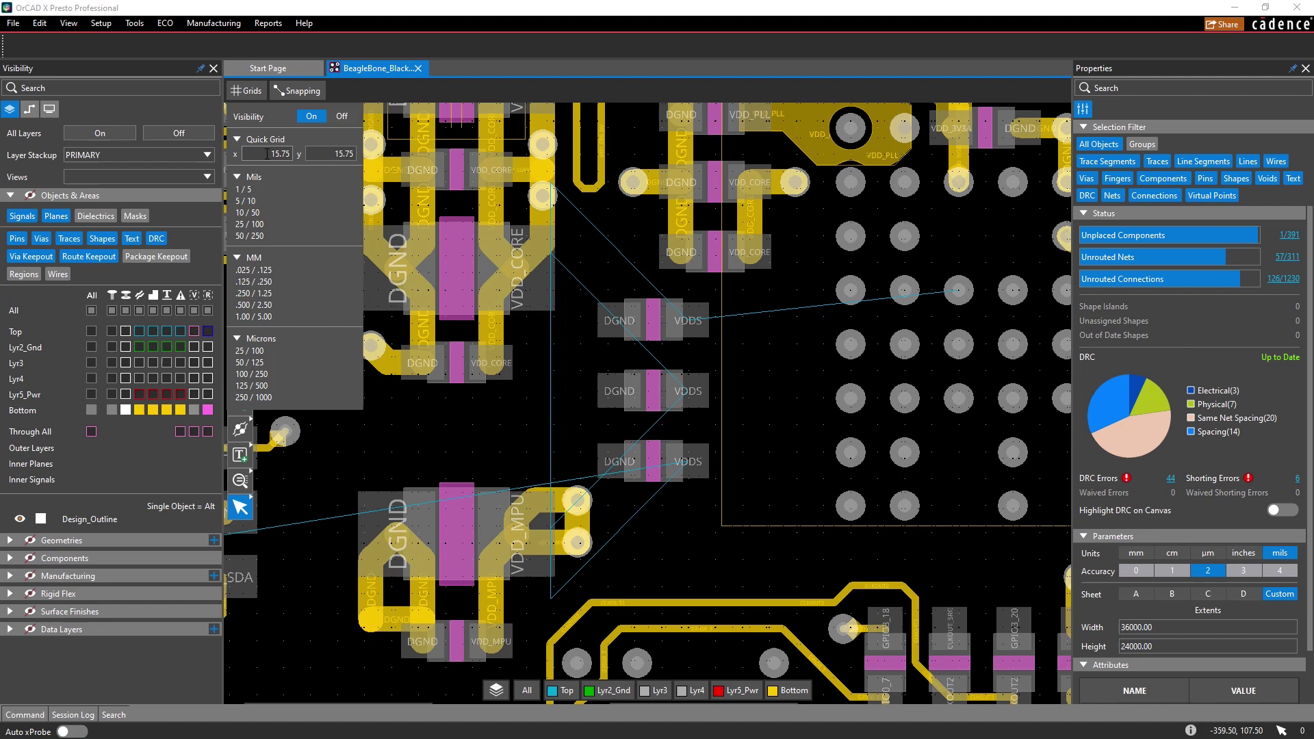
Enable Midpoint snapping for segments and Center snapping for vias
left_click(292, 92)
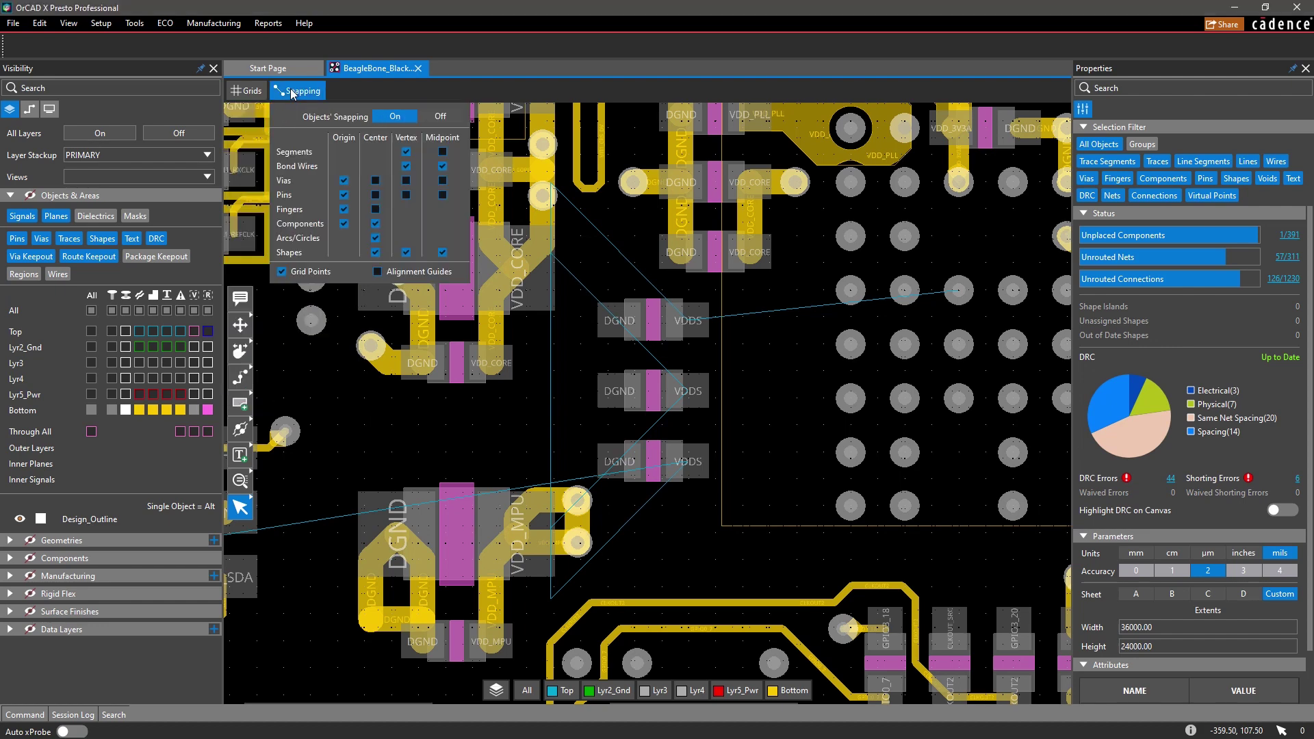
left_click(443, 152)
left_click(376, 181)
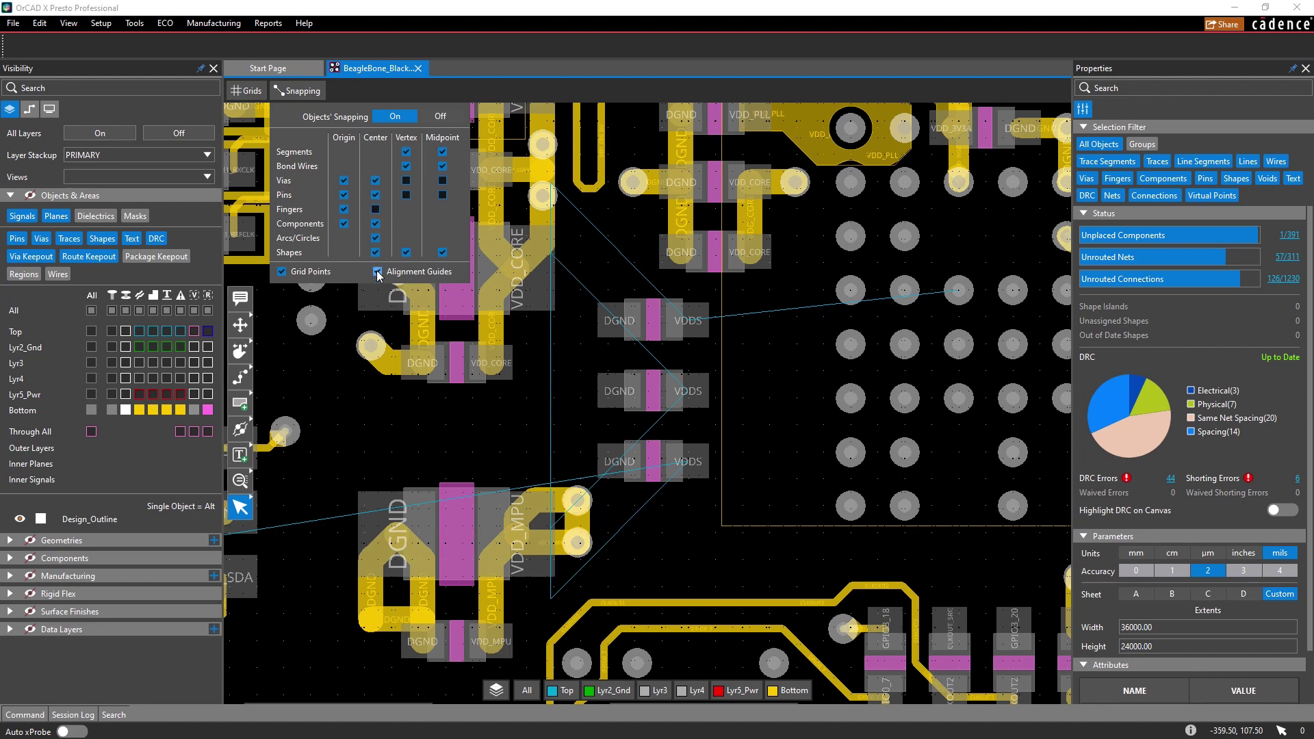
Move the three DGND/VDDS capacitors to the right
left_click(388, 325)
key("m")
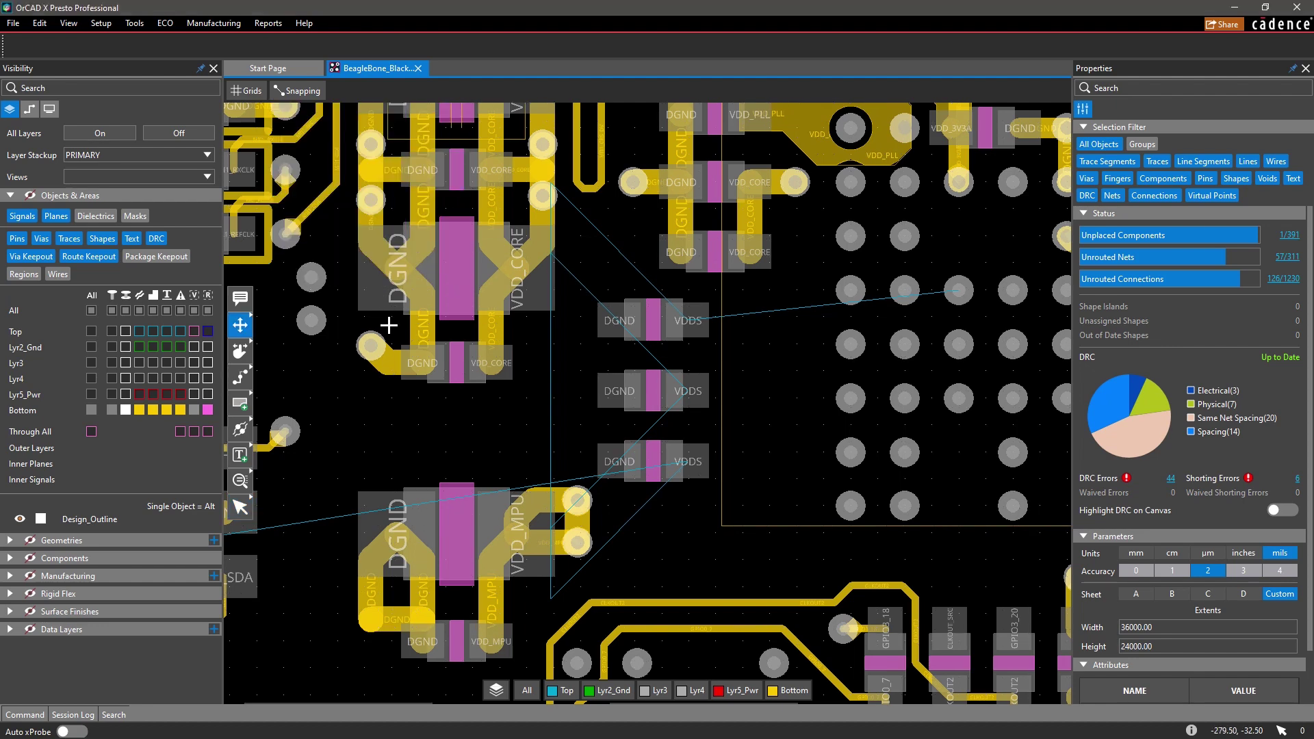
left_click_drag(581, 318, 705, 470)
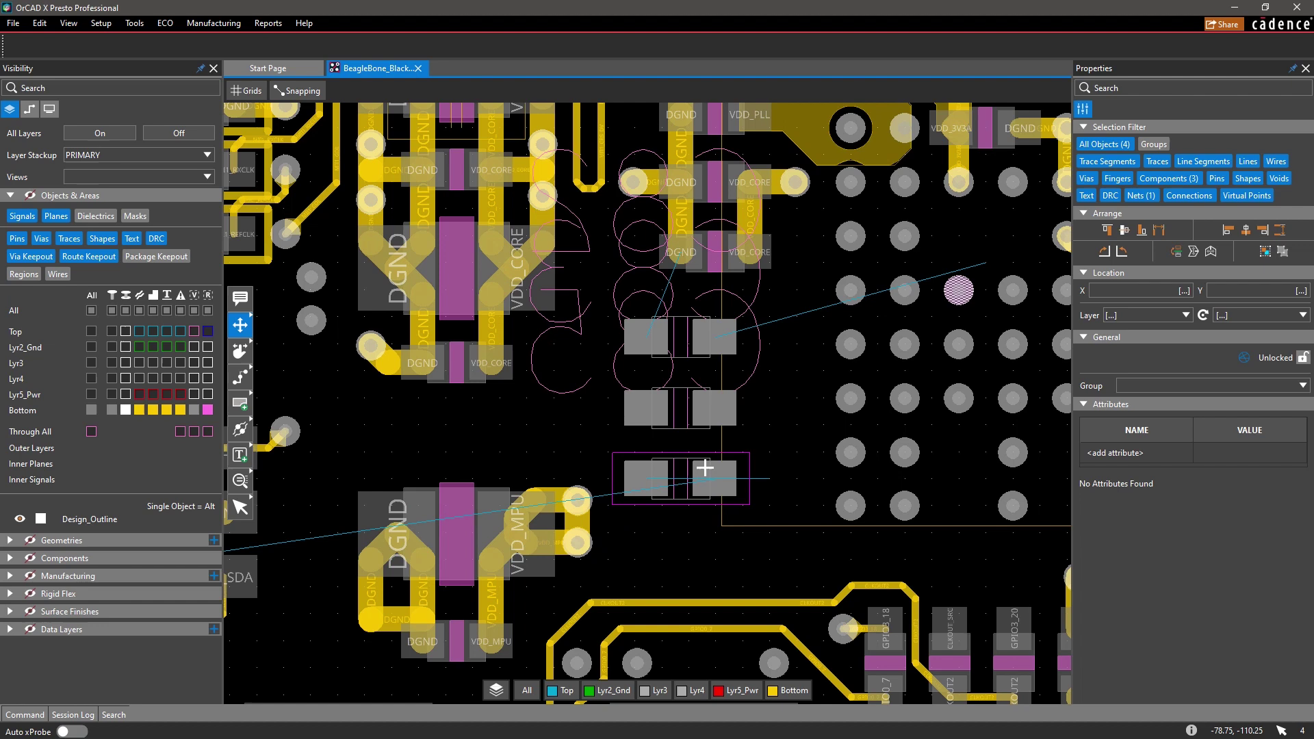
left_click(743, 464)
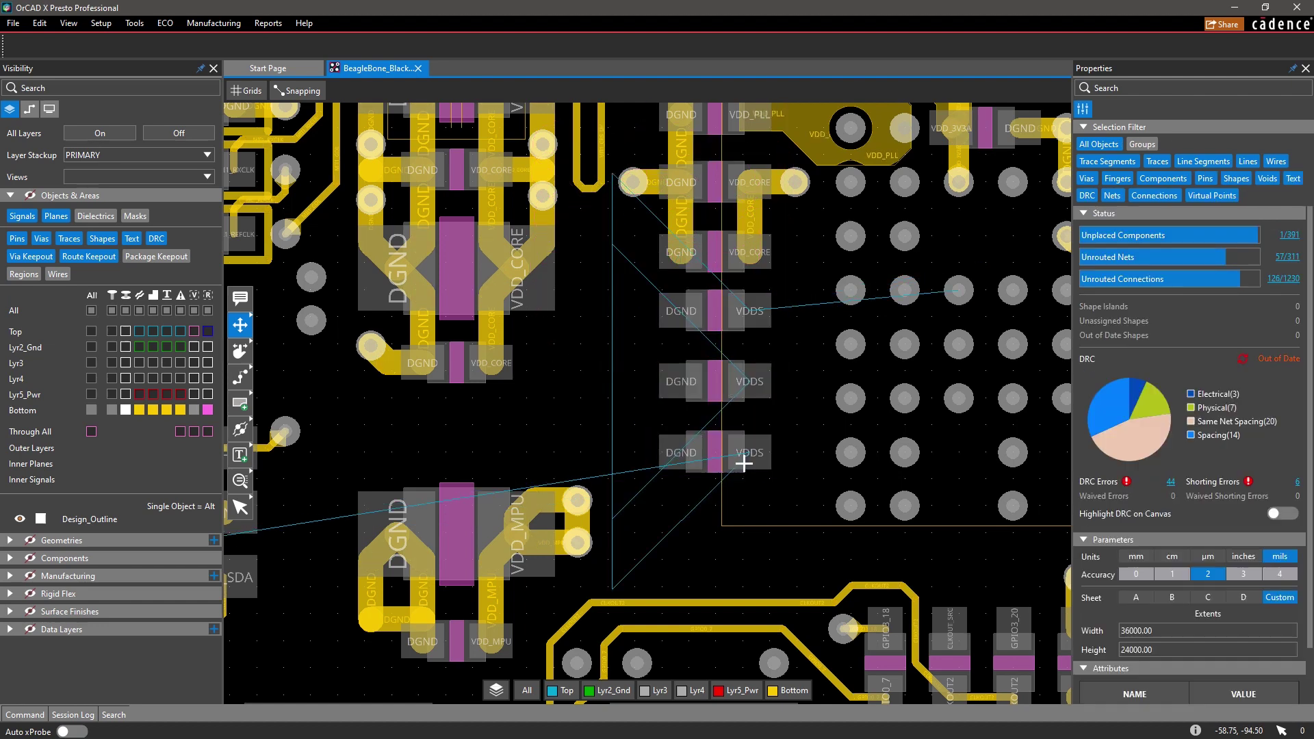
Route a DGND trace down through the capacitor pads, ending in a via
key("F3")
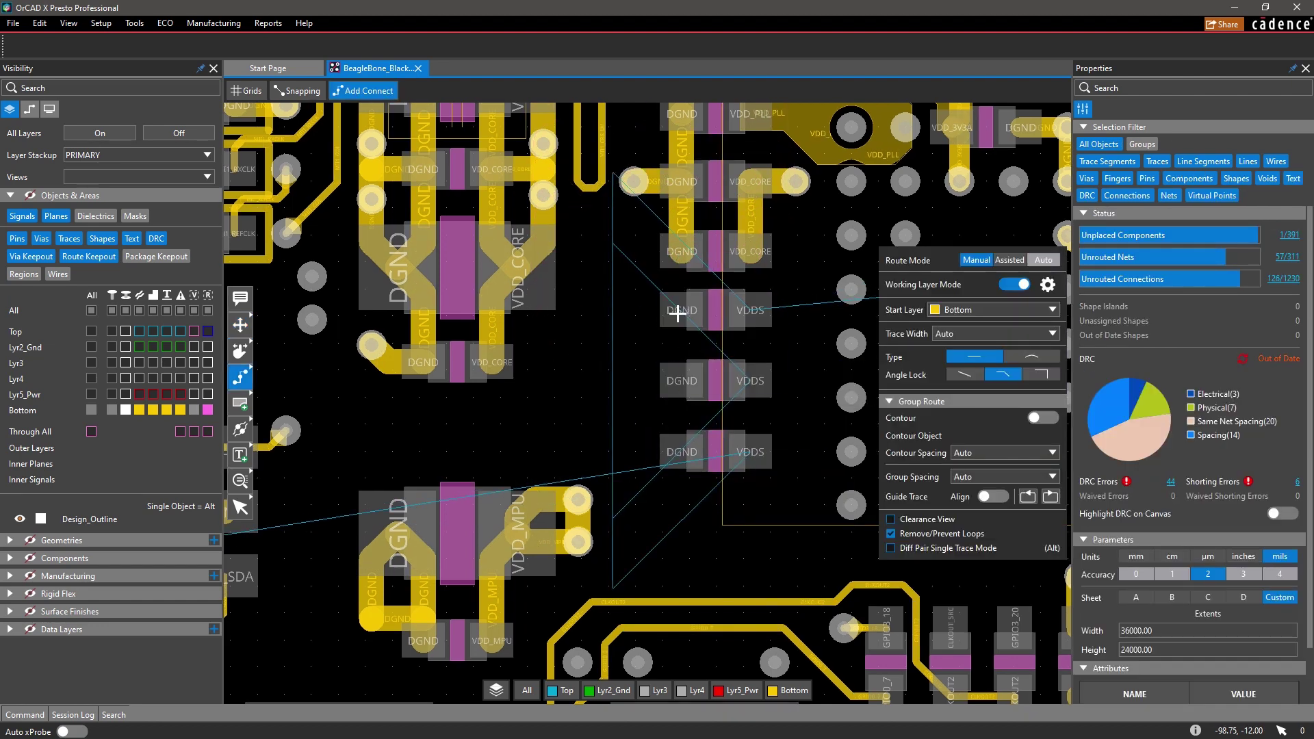
left_click(682, 308)
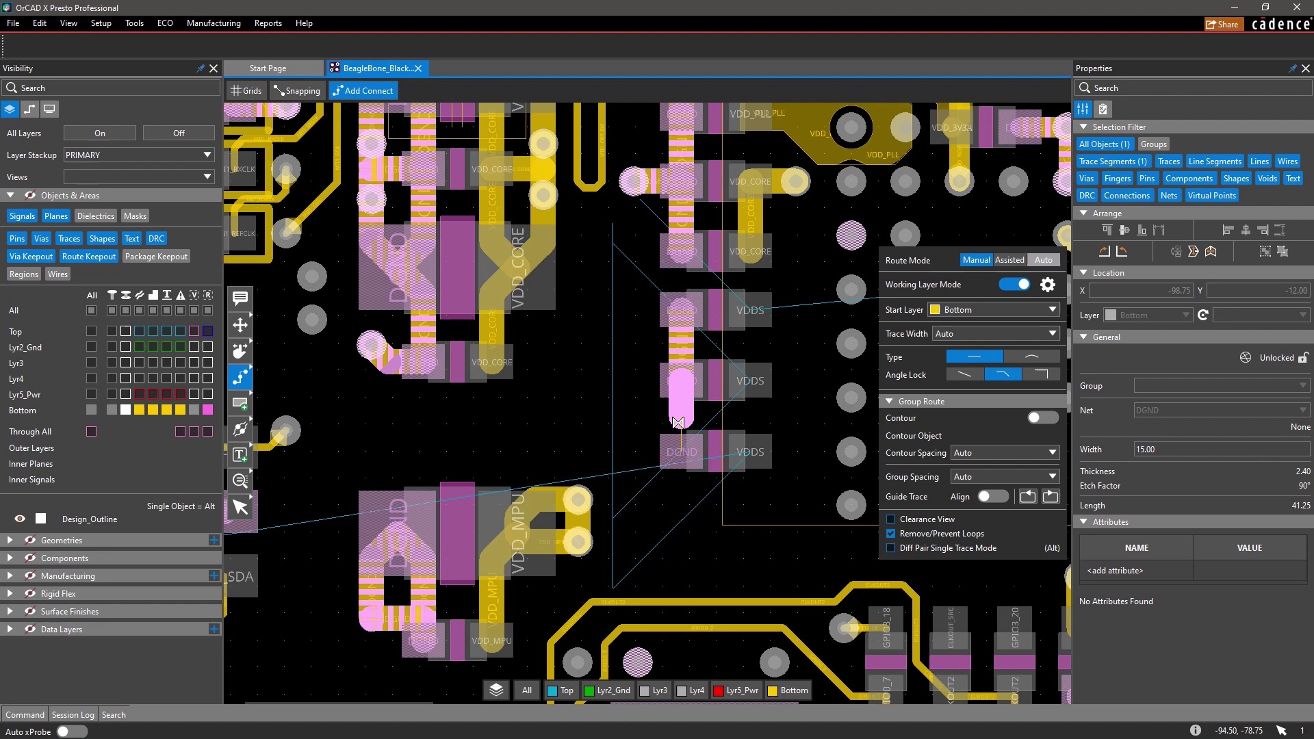
left_click(681, 454)
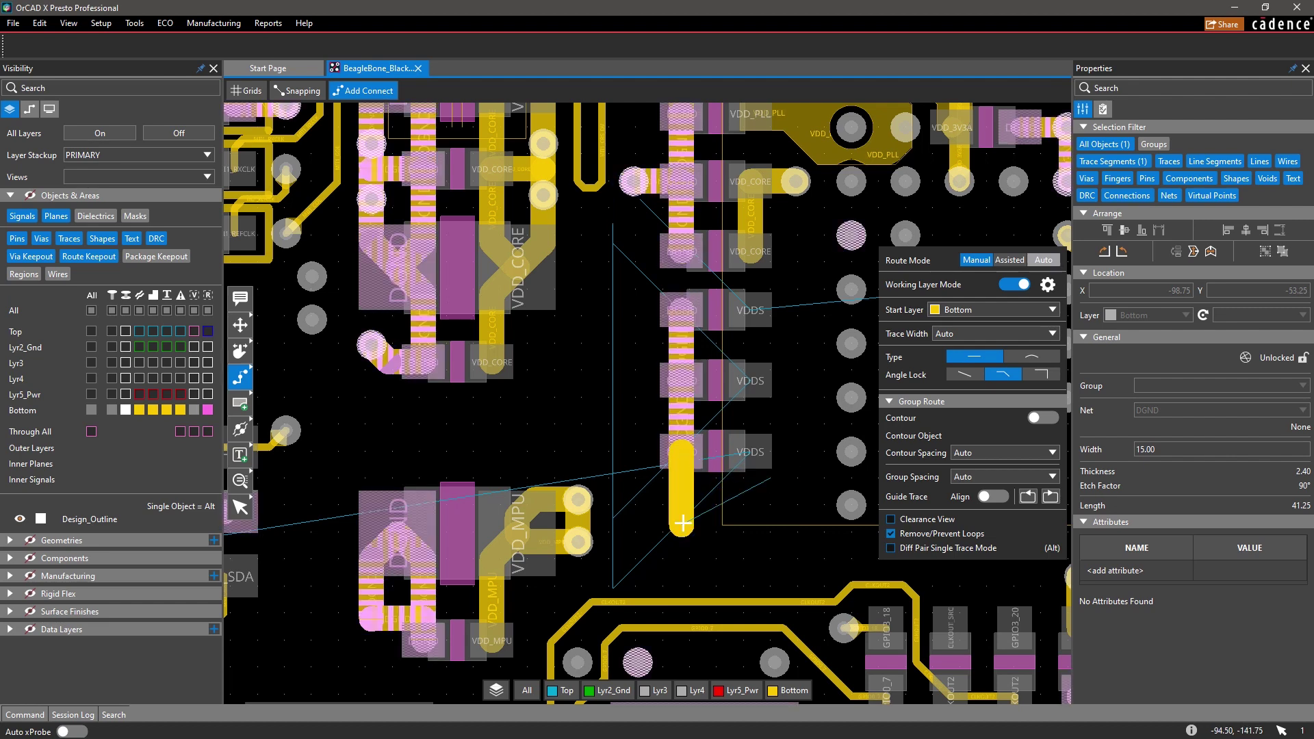
double_click(684, 529)
left_click(751, 547)
key("Escape")
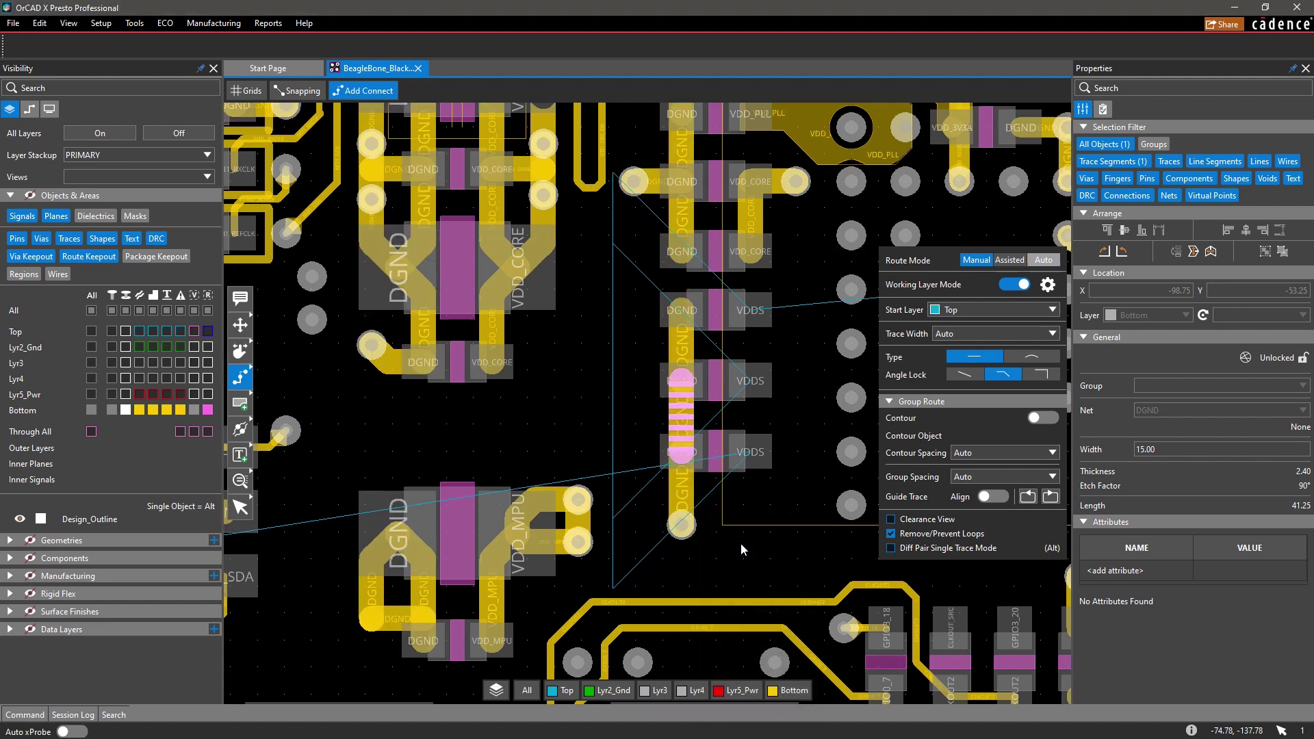
key("s")
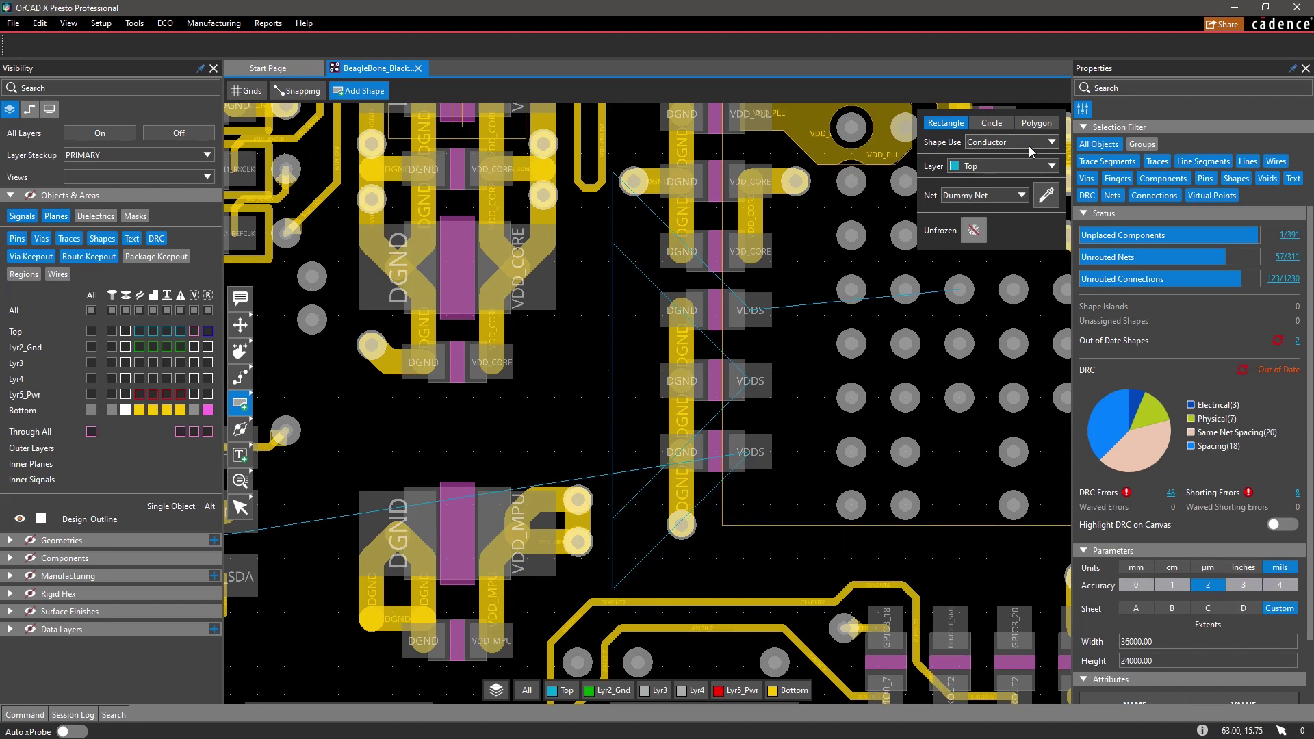
Set up a Bottom-layer polygon shape on the VDDS net, taken from a capacitor pad
left_click(1037, 124)
left_click(1052, 166)
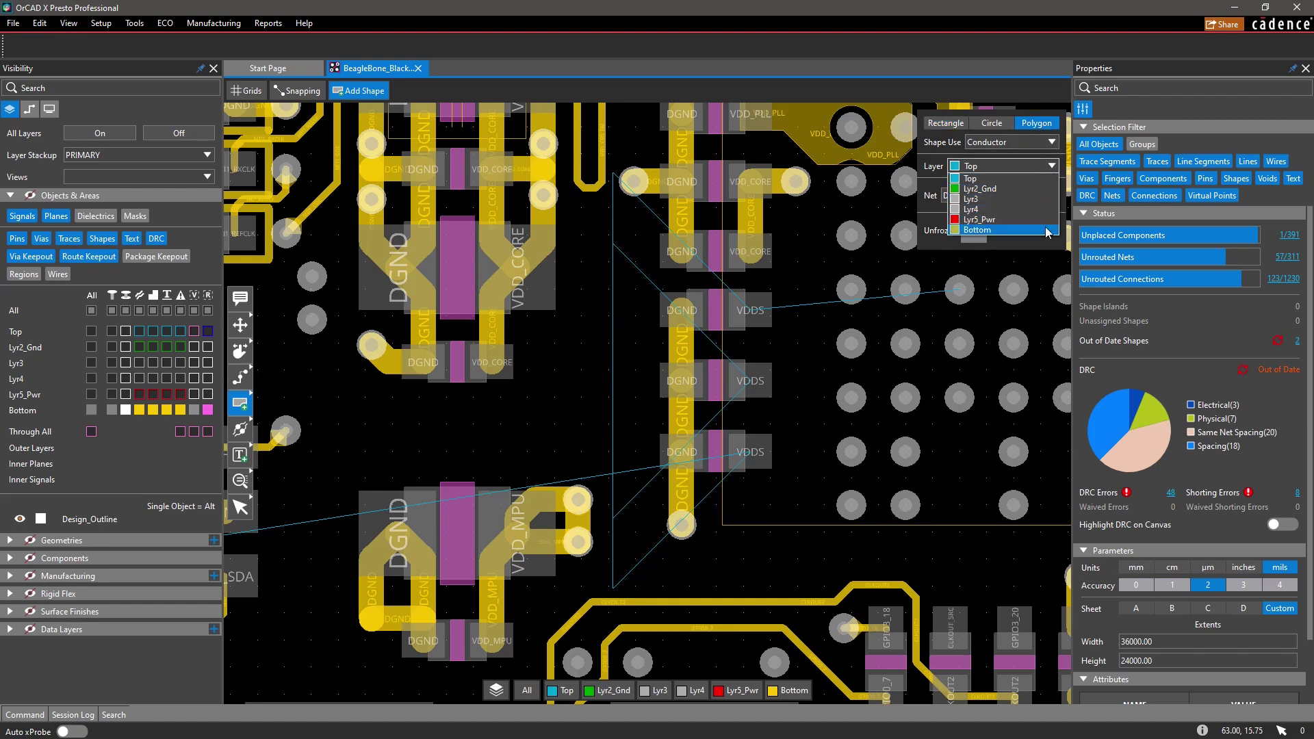
left_click(1048, 231)
left_click(1038, 200)
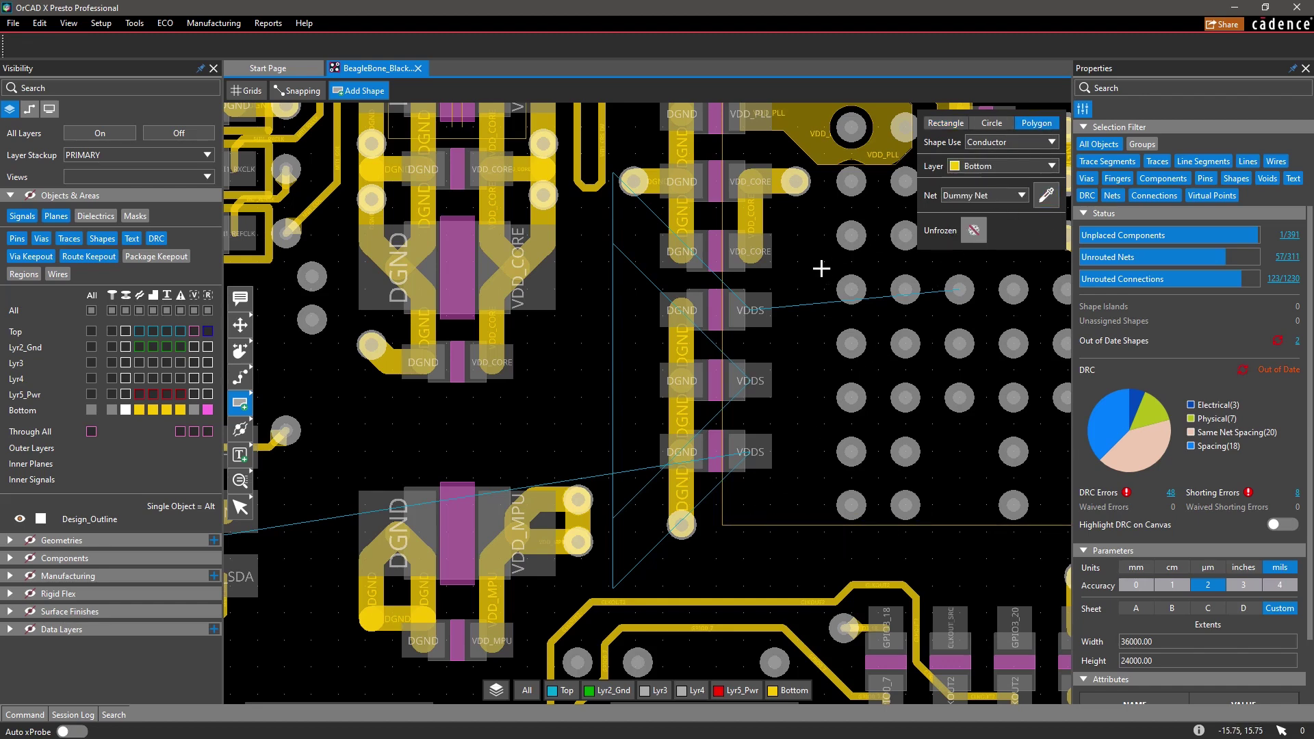
left_click(757, 305)
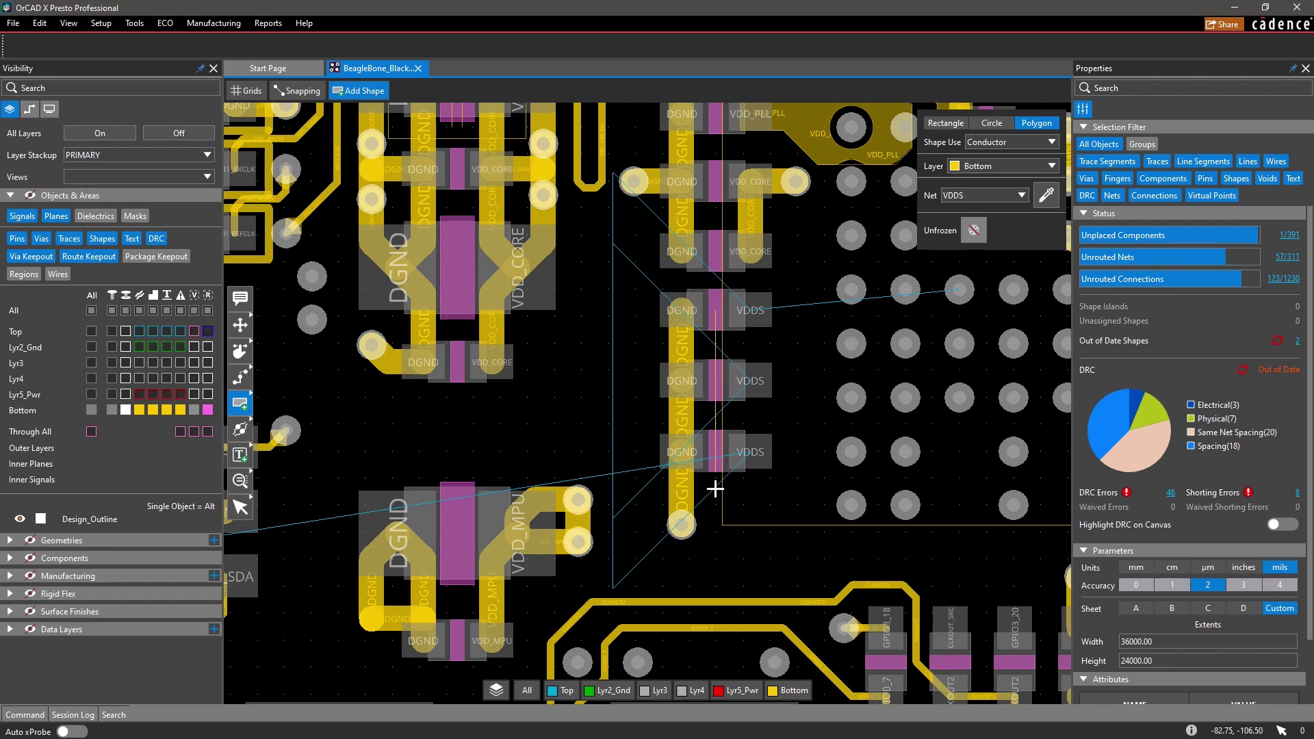
Draw the VDDS polygon beside the capacitors, then nudge its left edge right and raise its bottom edge
left_click(716, 556)
left_click(1040, 263)
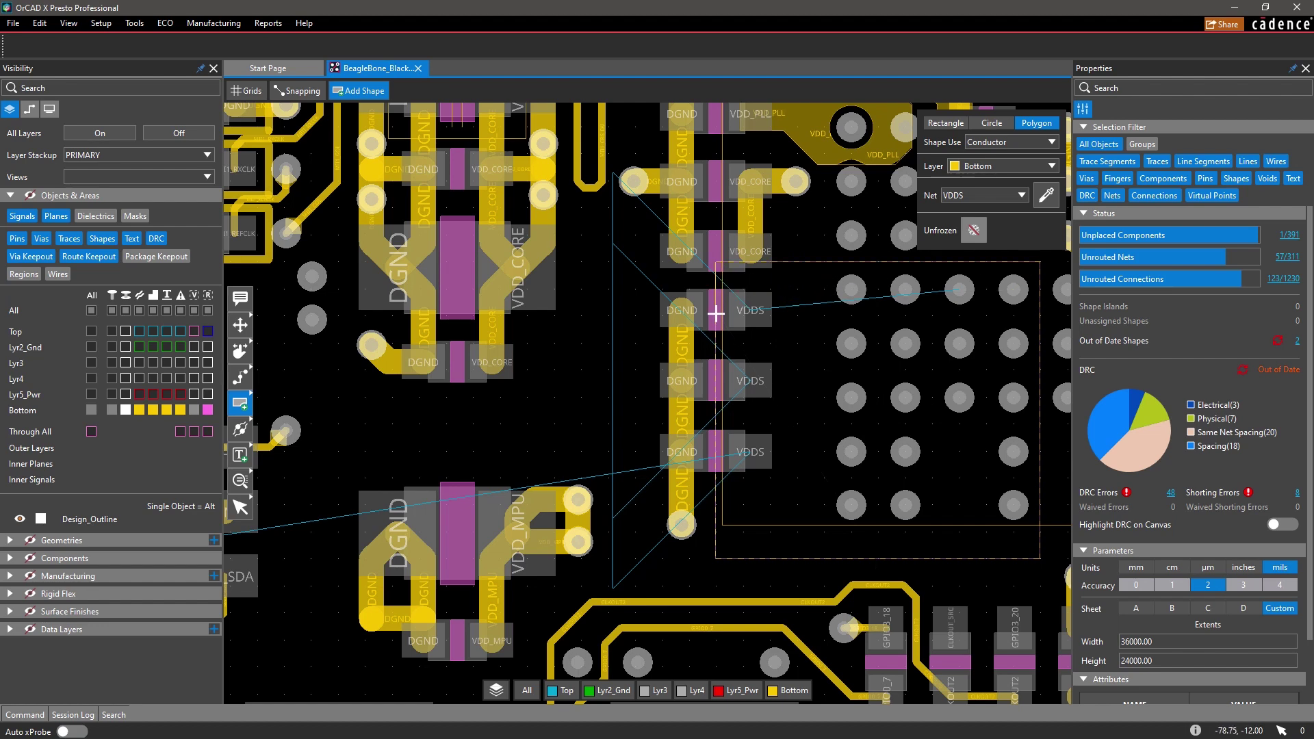
double_click(715, 314)
left_click_drag(716, 408, 723, 410)
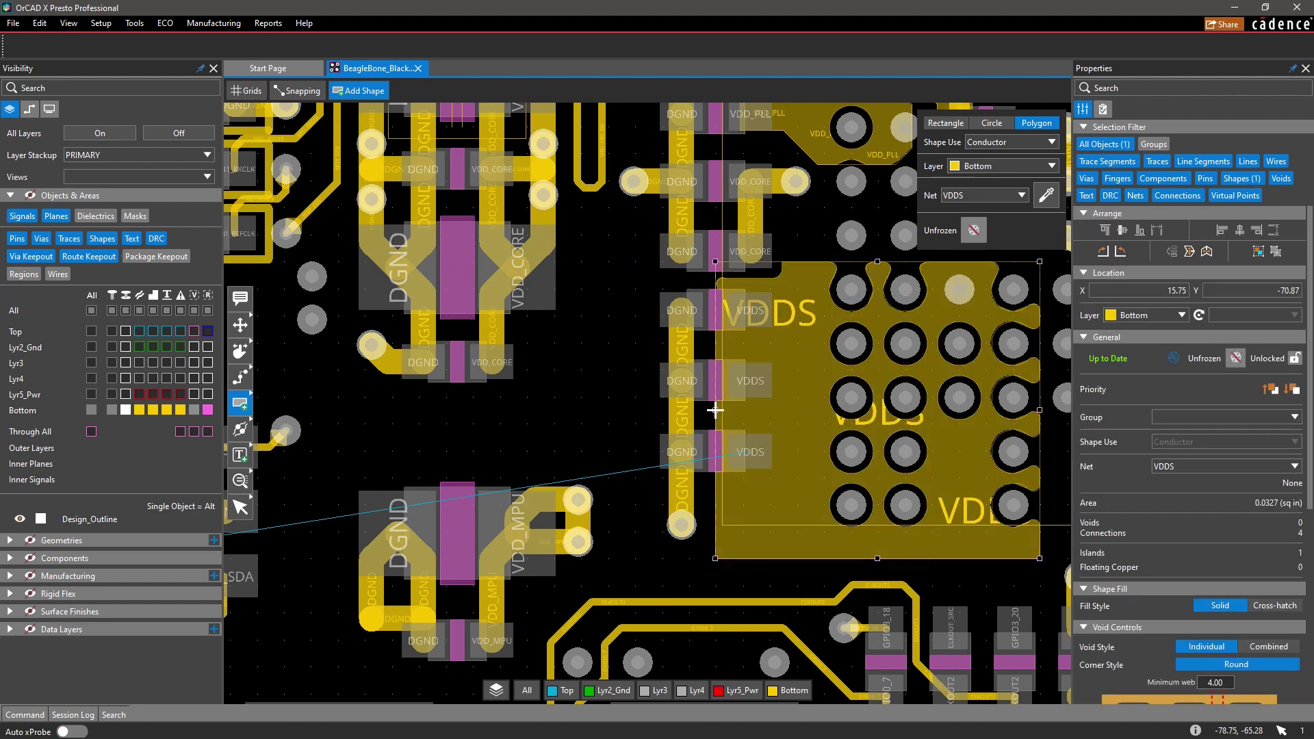
left_click_drag(876, 556, 881, 480)
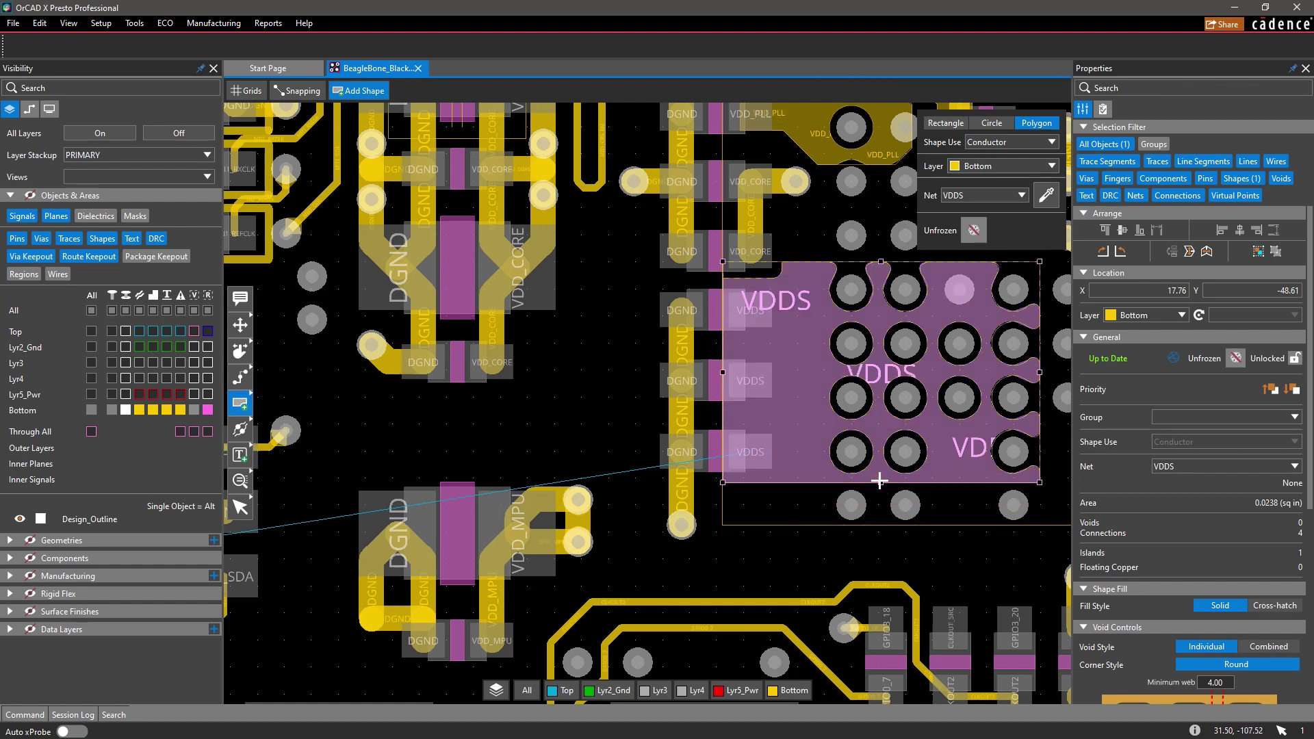
key("Escape")
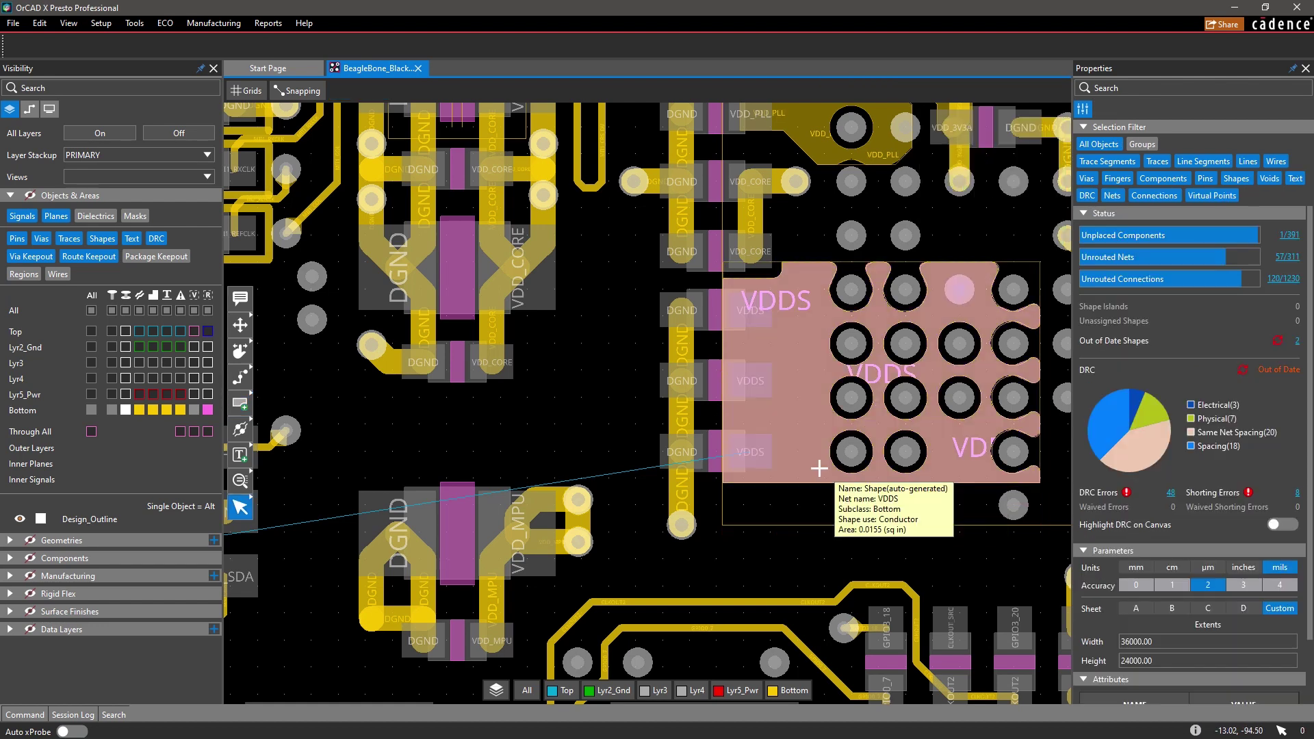
Switch the board view to 3D and zoom to the Ddr_Dqs0 differential pair
left_click(48, 108)
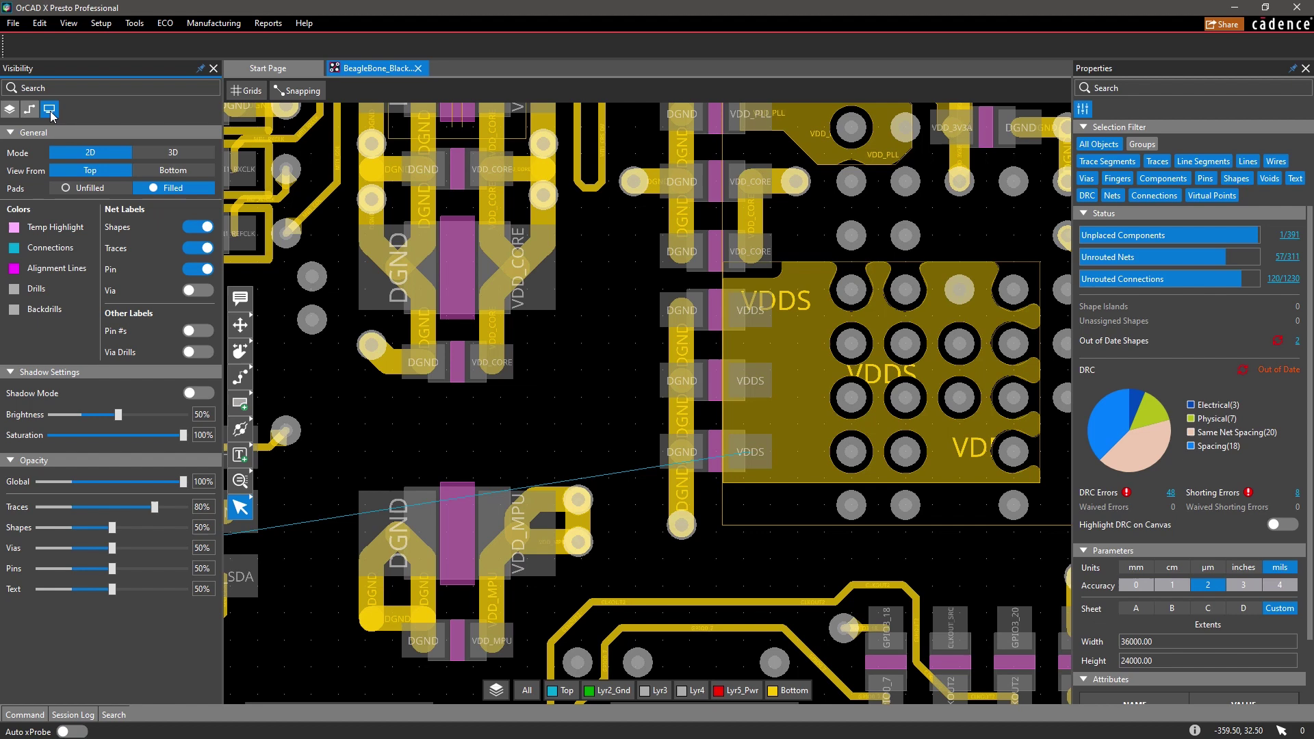
left_click(169, 153)
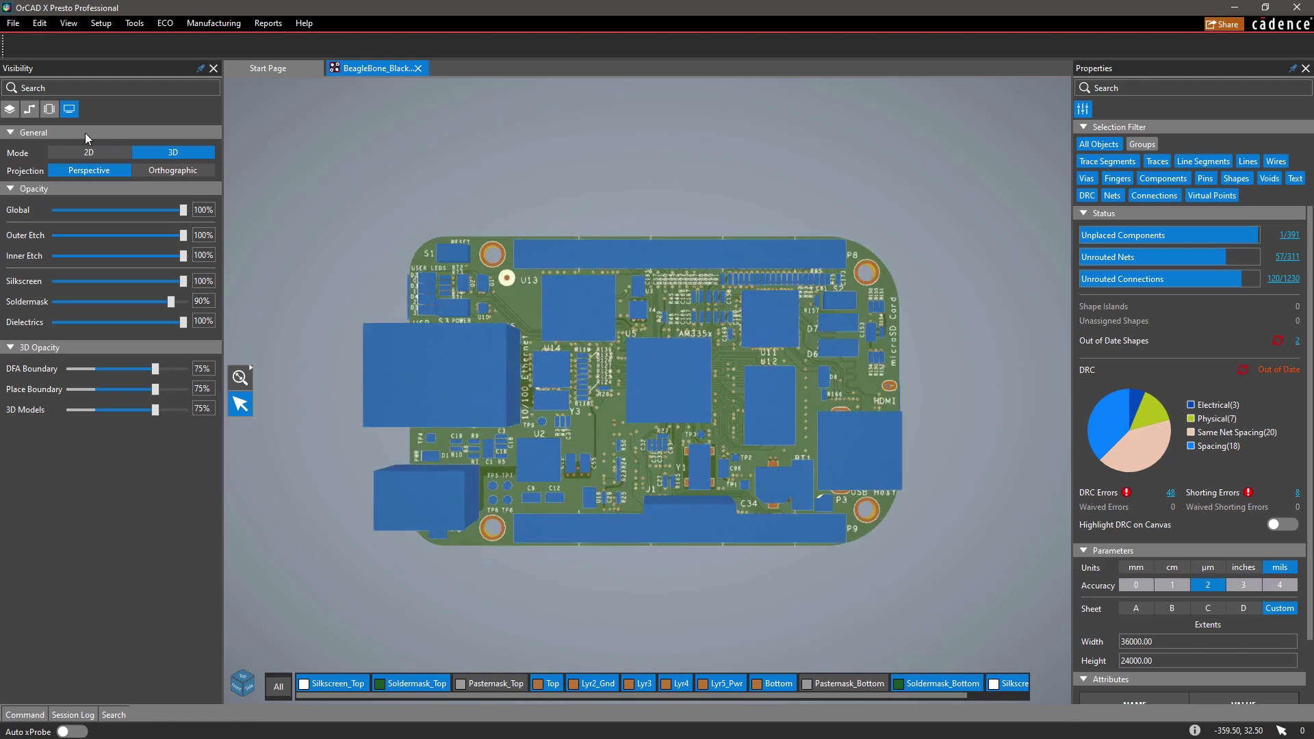
left_click(31, 109)
left_click(78, 213)
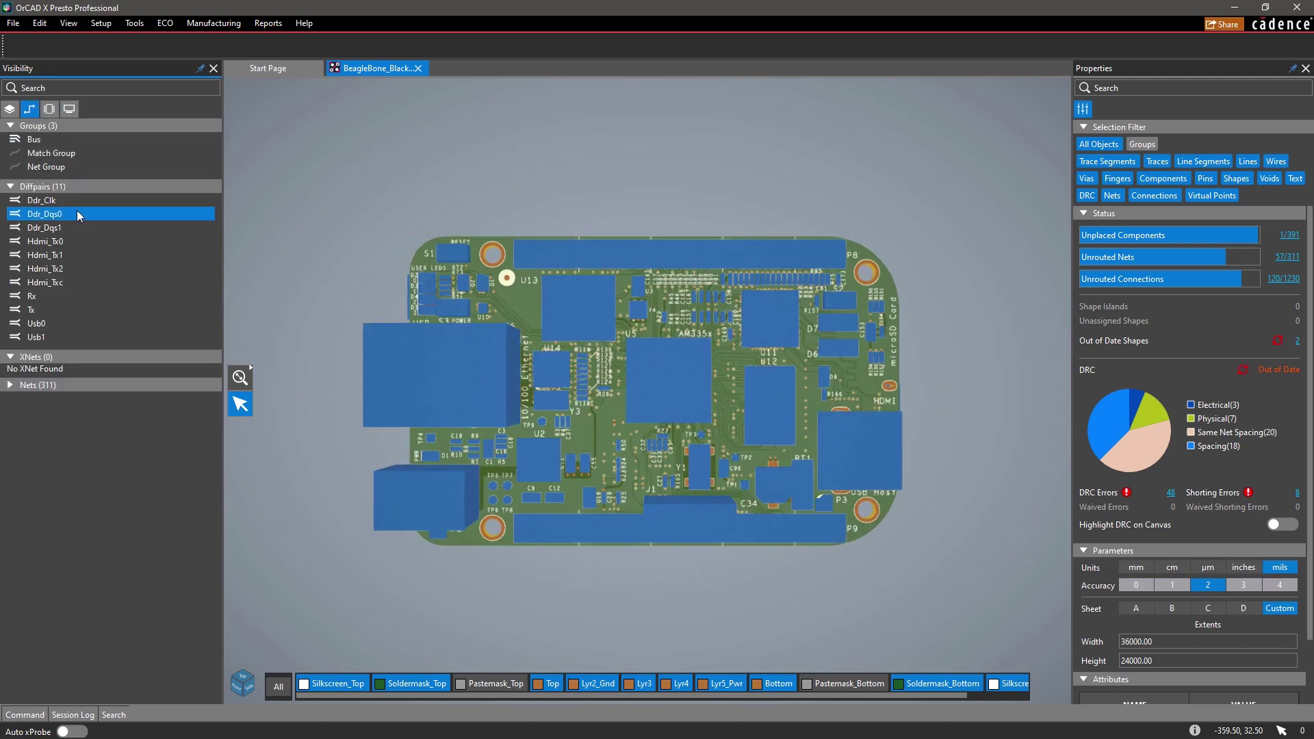
double_click(76, 213)
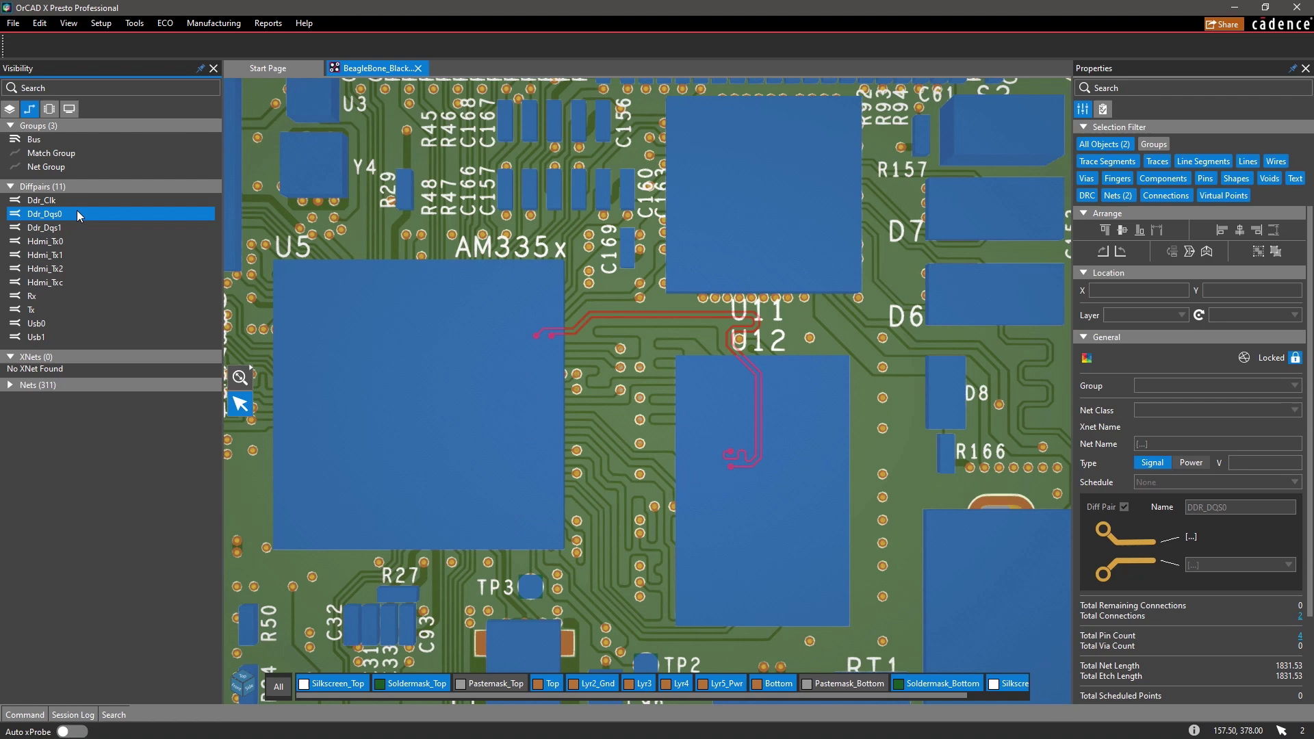
Search by C156's part number and select all sixteen matching 0.1UF capacitors
left_click(51, 111)
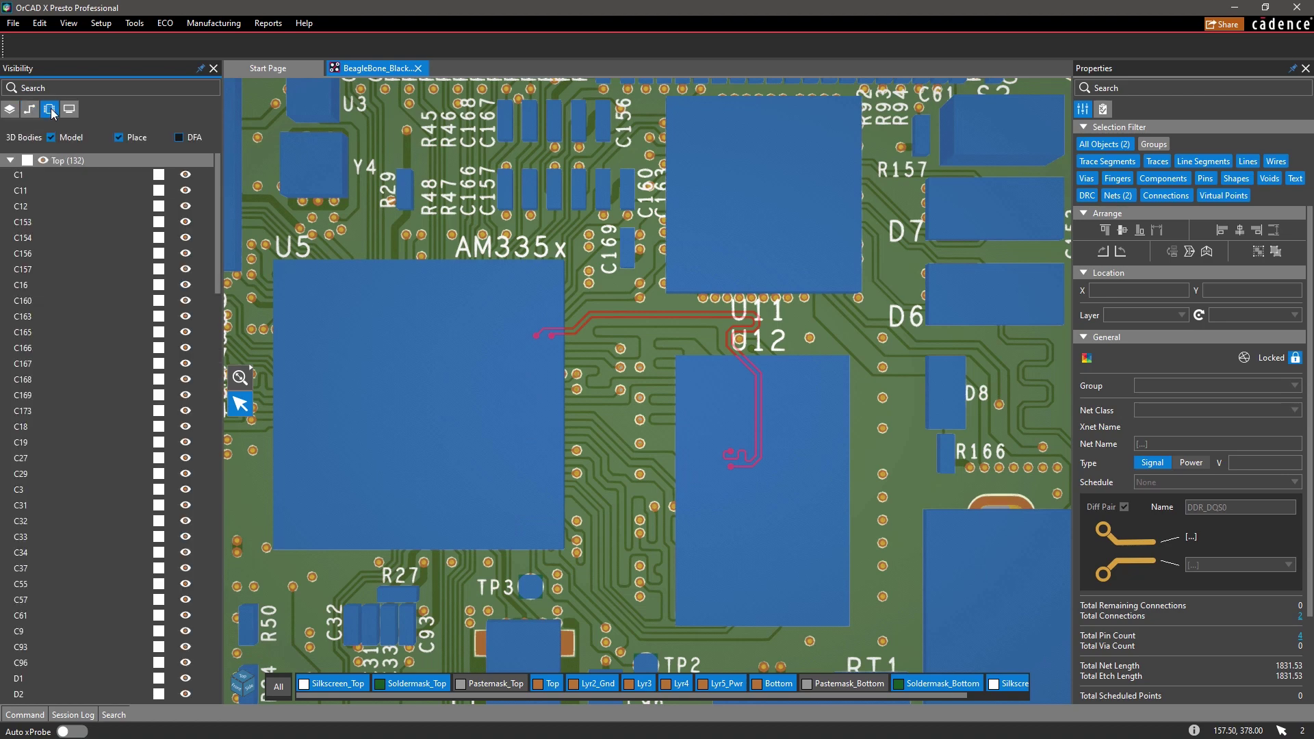
double_click(69, 252)
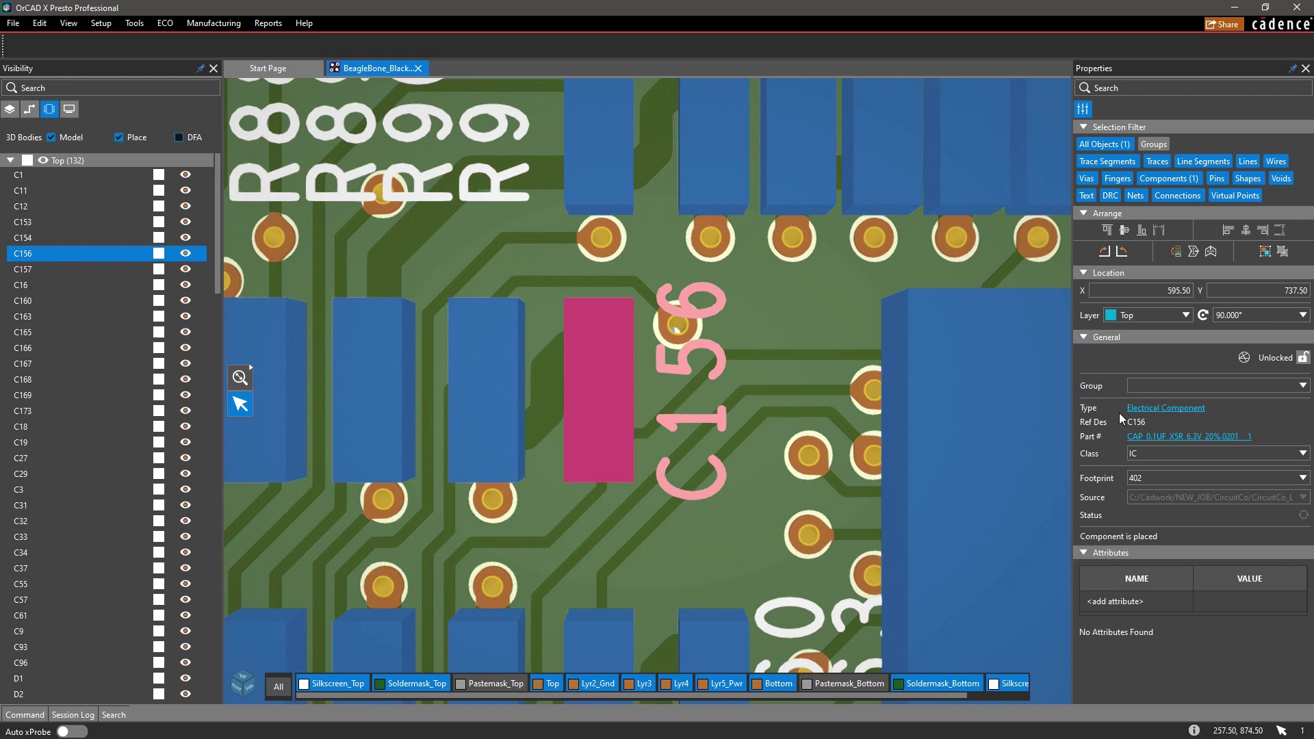
left_click(1195, 441)
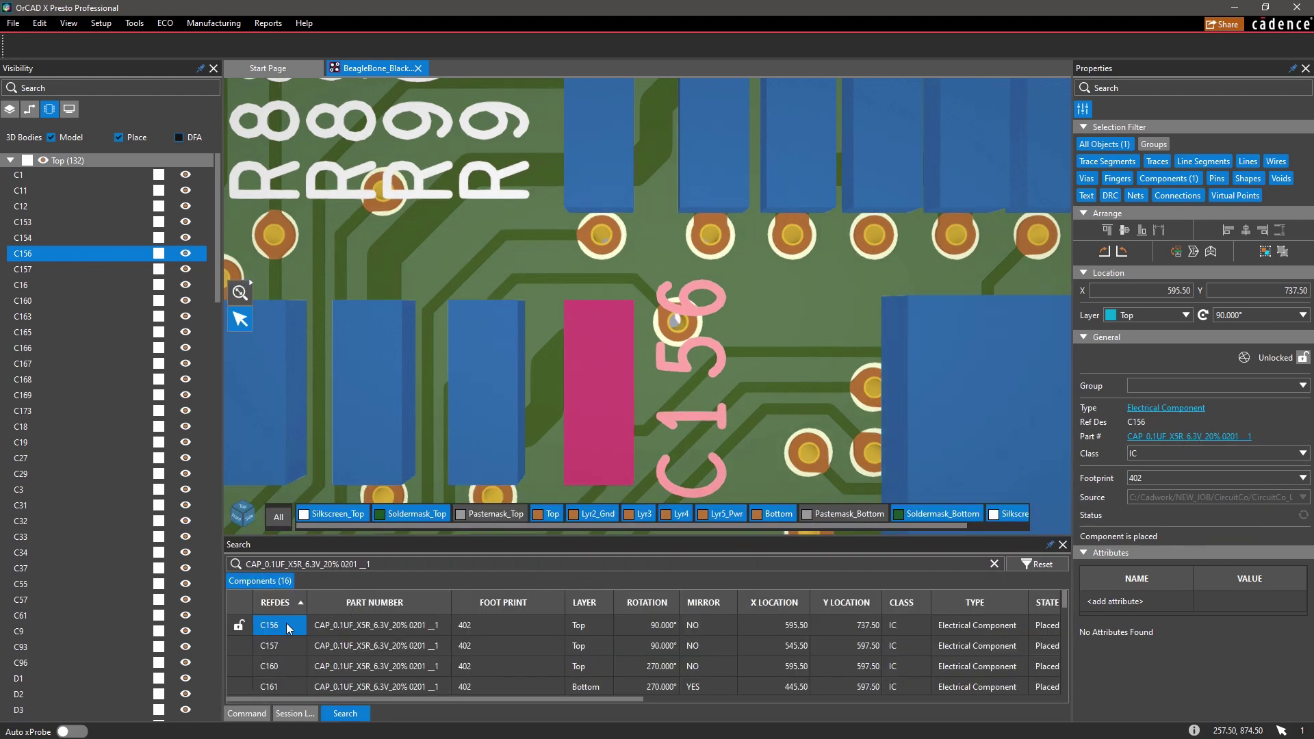
left_click_drag(287, 623, 285, 685)
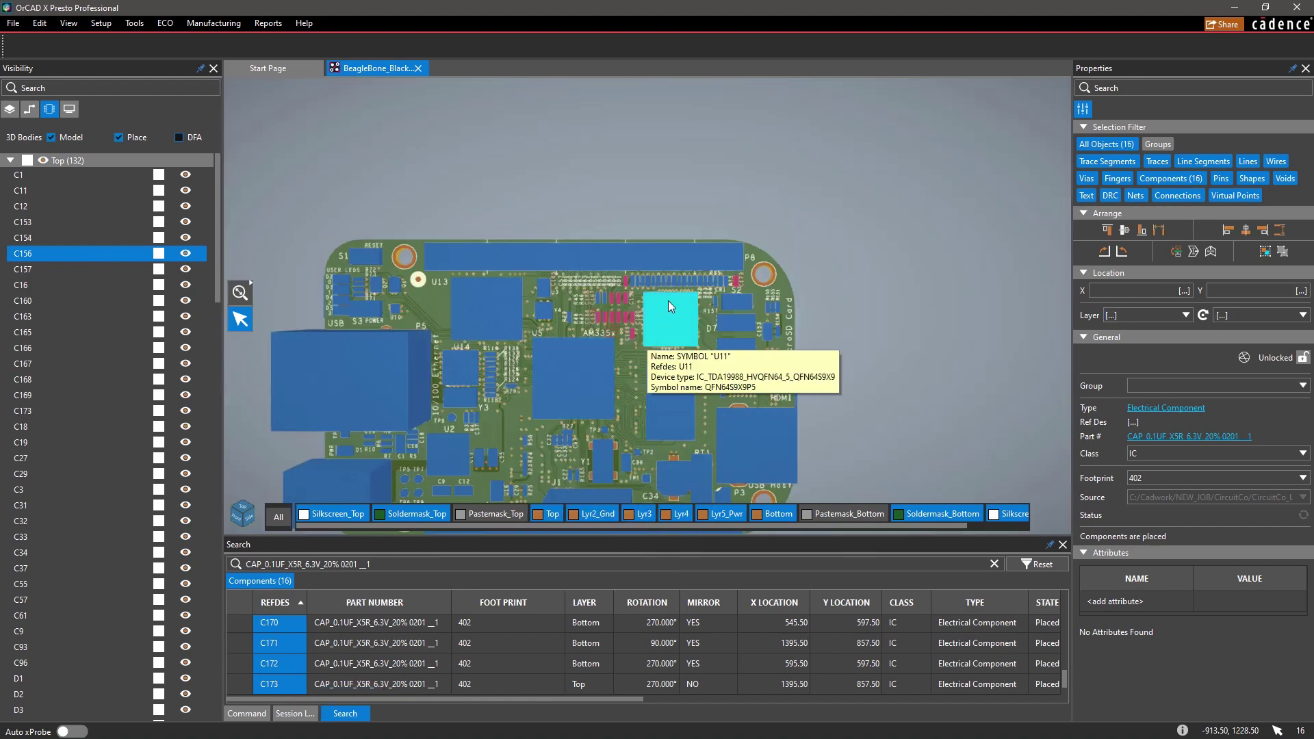
scroll(669, 301, "up", 1)
scroll(669, 301, "up", 1)
scroll(669, 300, "up", 1)
scroll(669, 301, "up", 1)
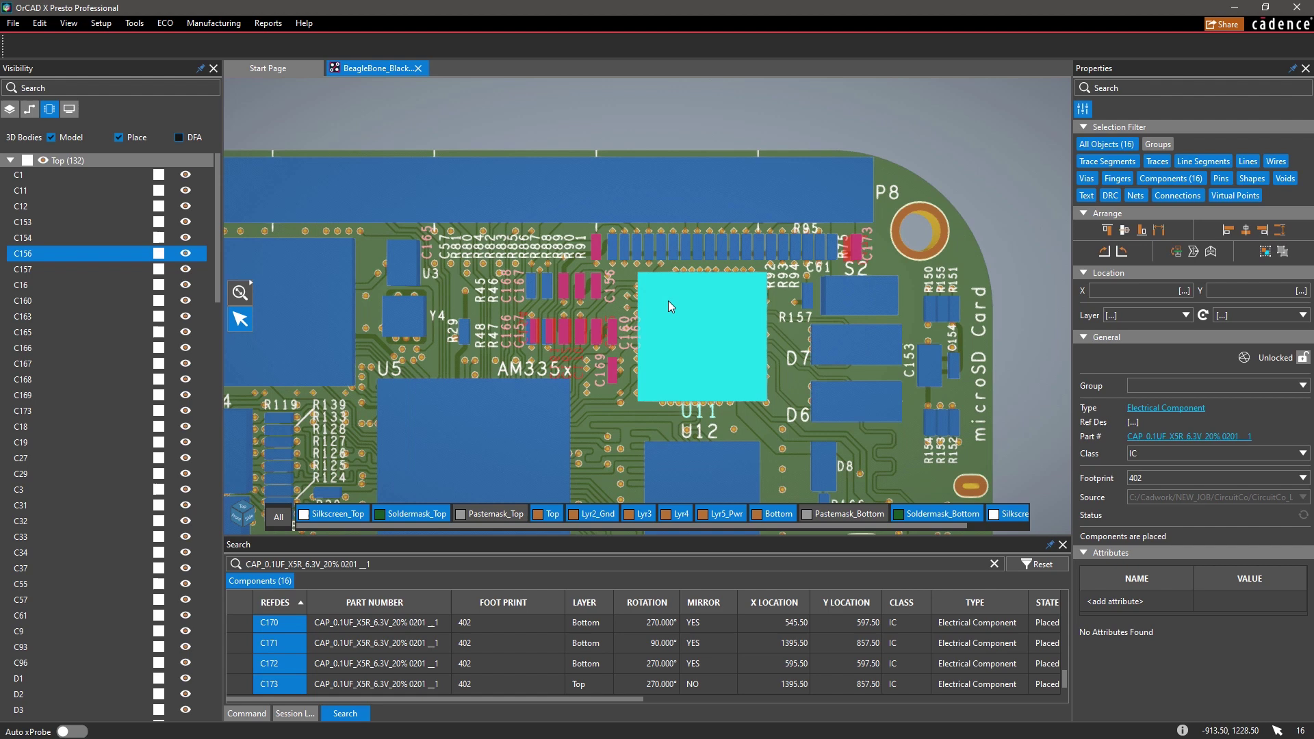
scroll(668, 302, "up", 1)
key("Escape")
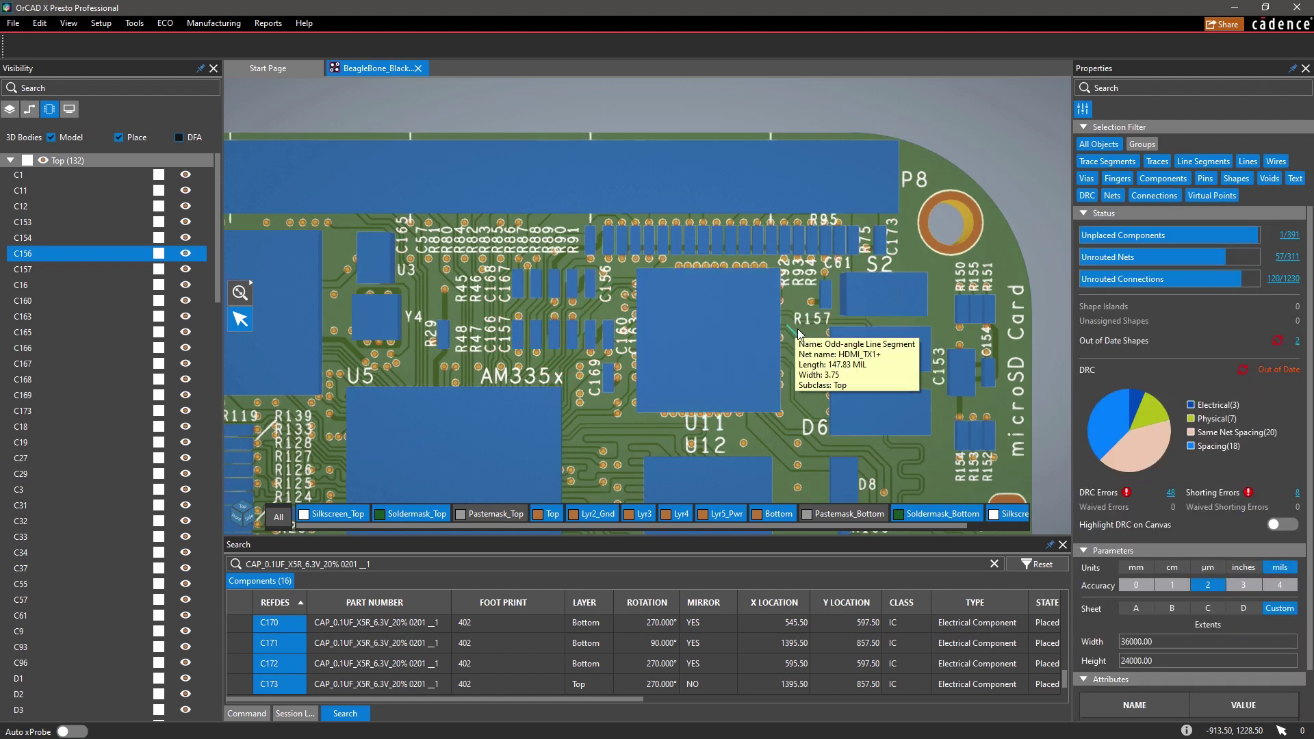
List the DRC errors and switch the board view back to 2D
left_click(1171, 494)
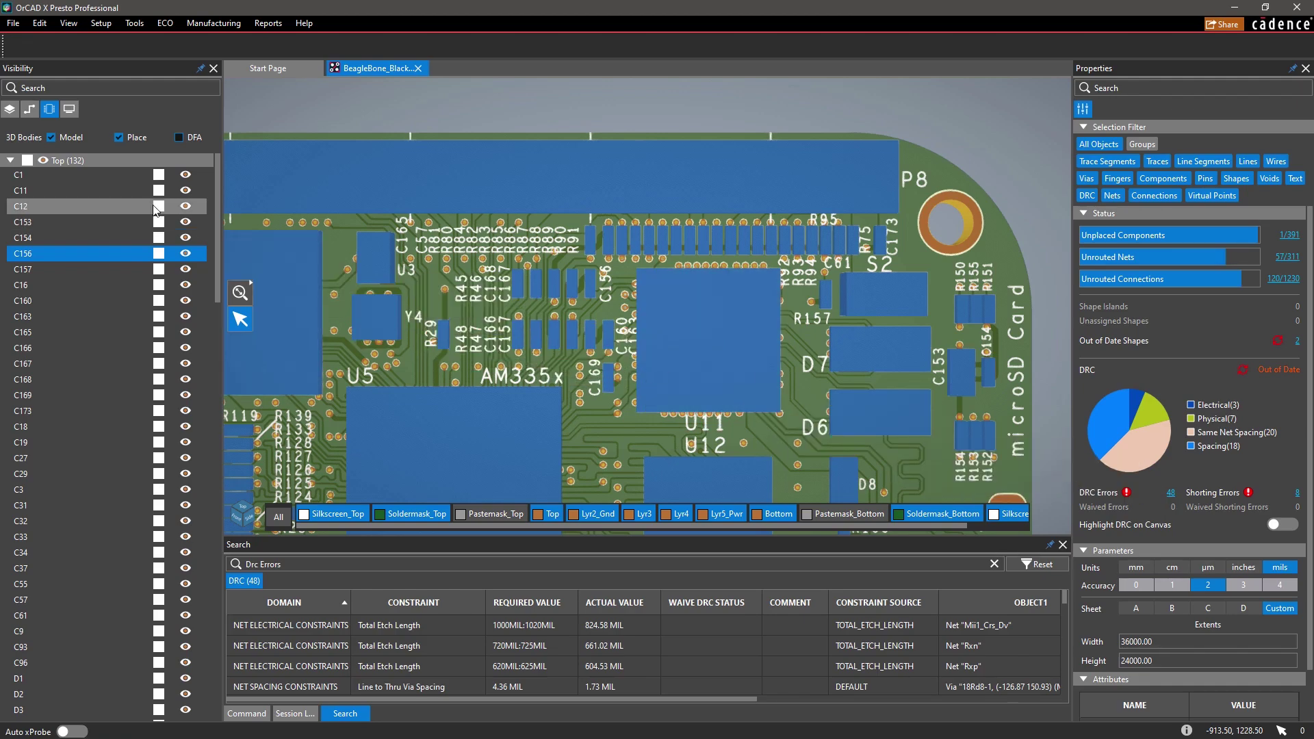
left_click(69, 110)
left_click(65, 148)
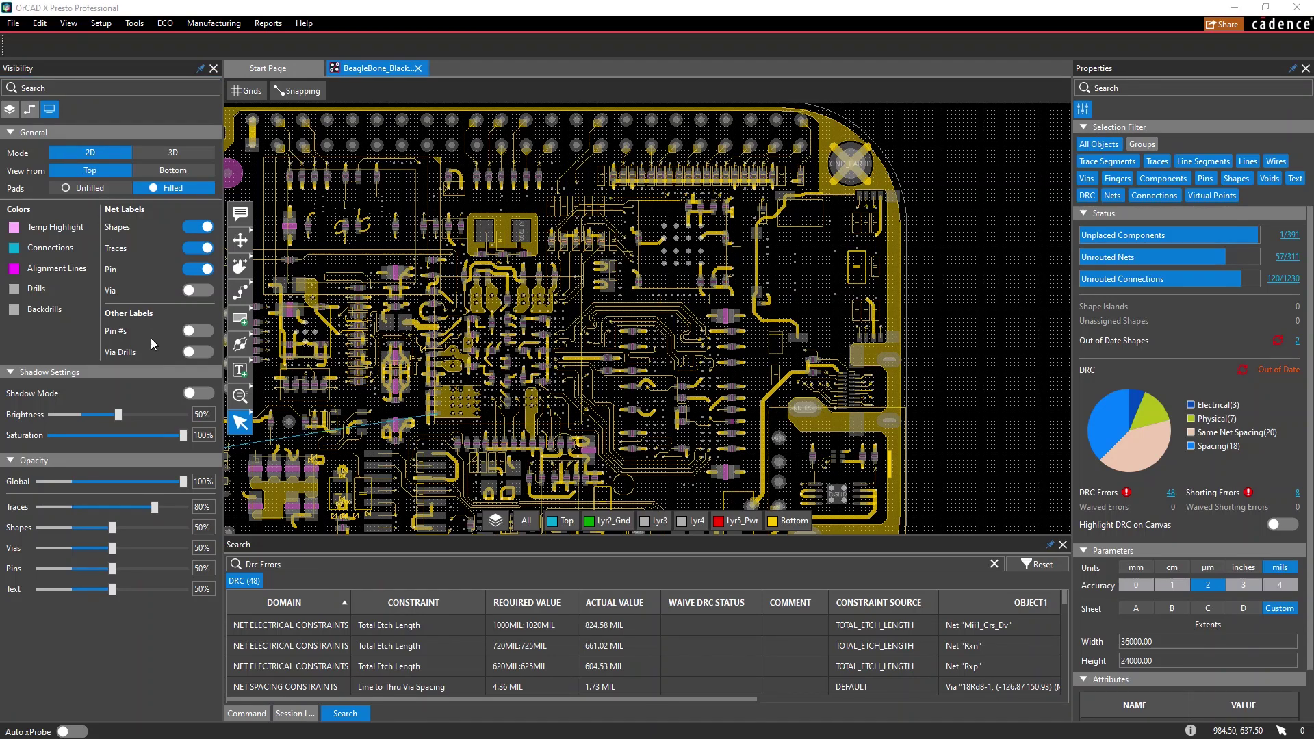
Zoom to the MII1_CRS_DV etch-length error and slide that trace to lengthen it
left_click(282, 628)
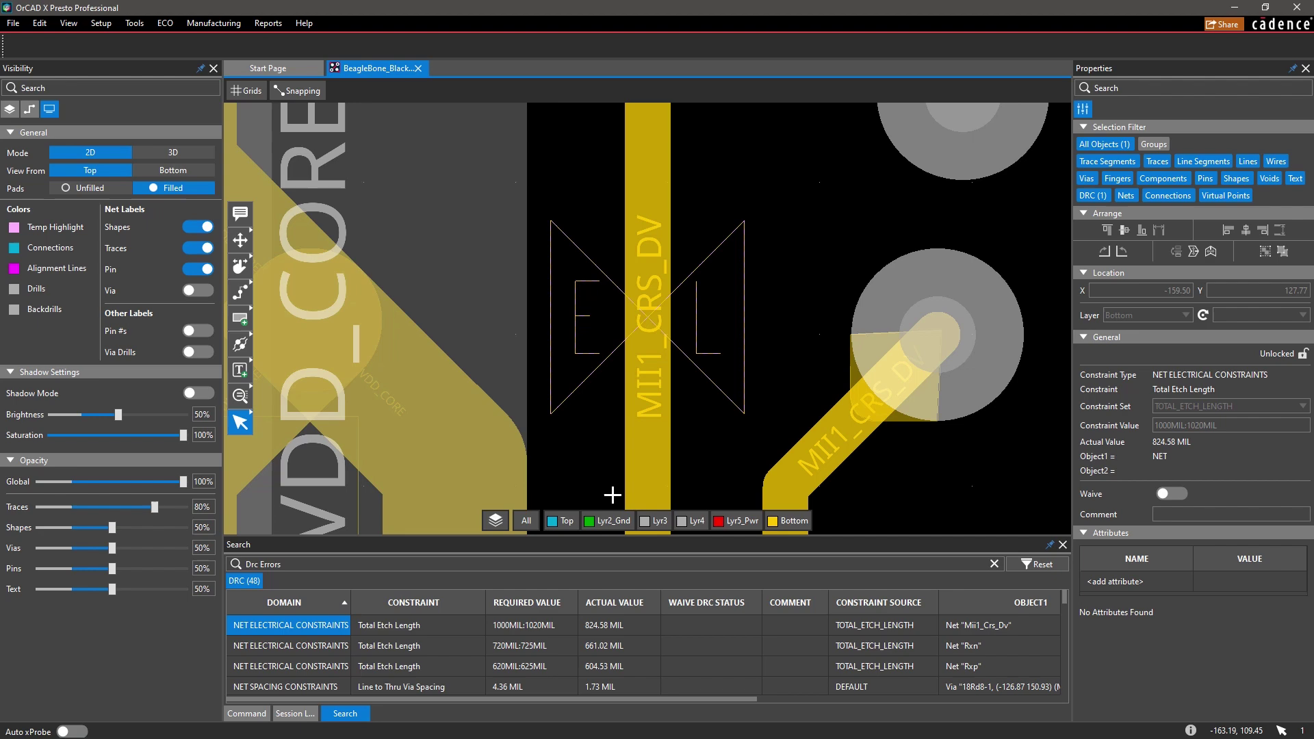
scroll(613, 495, "down", 2)
scroll(613, 495, "down", 3)
scroll(612, 495, "down", 2)
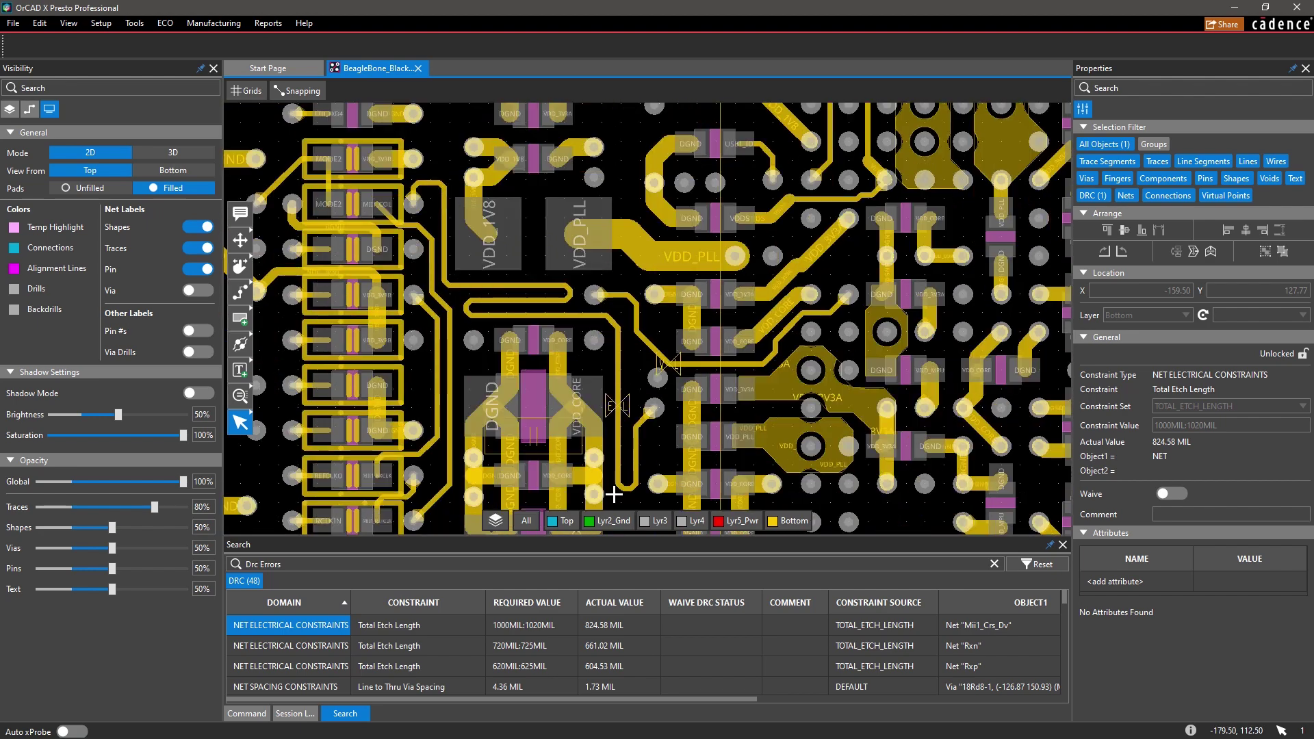
scroll(613, 495, "down", 2)
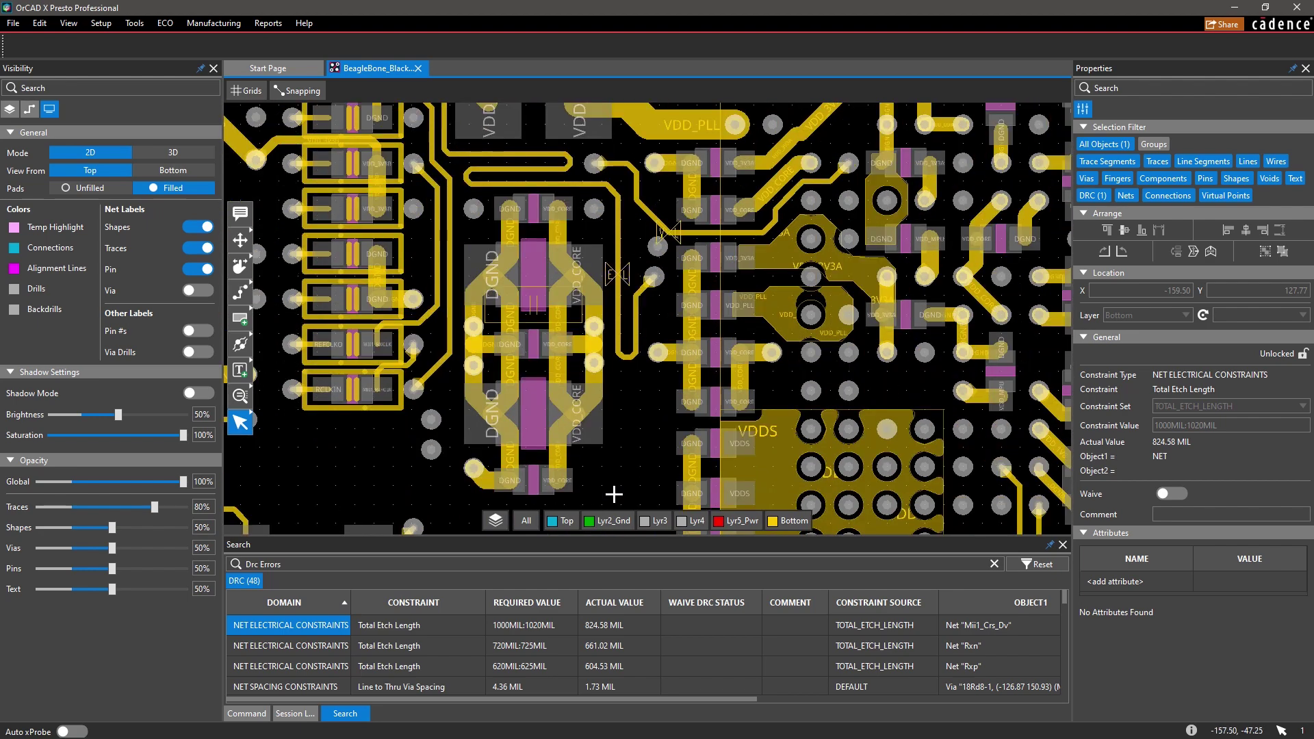
key("s")
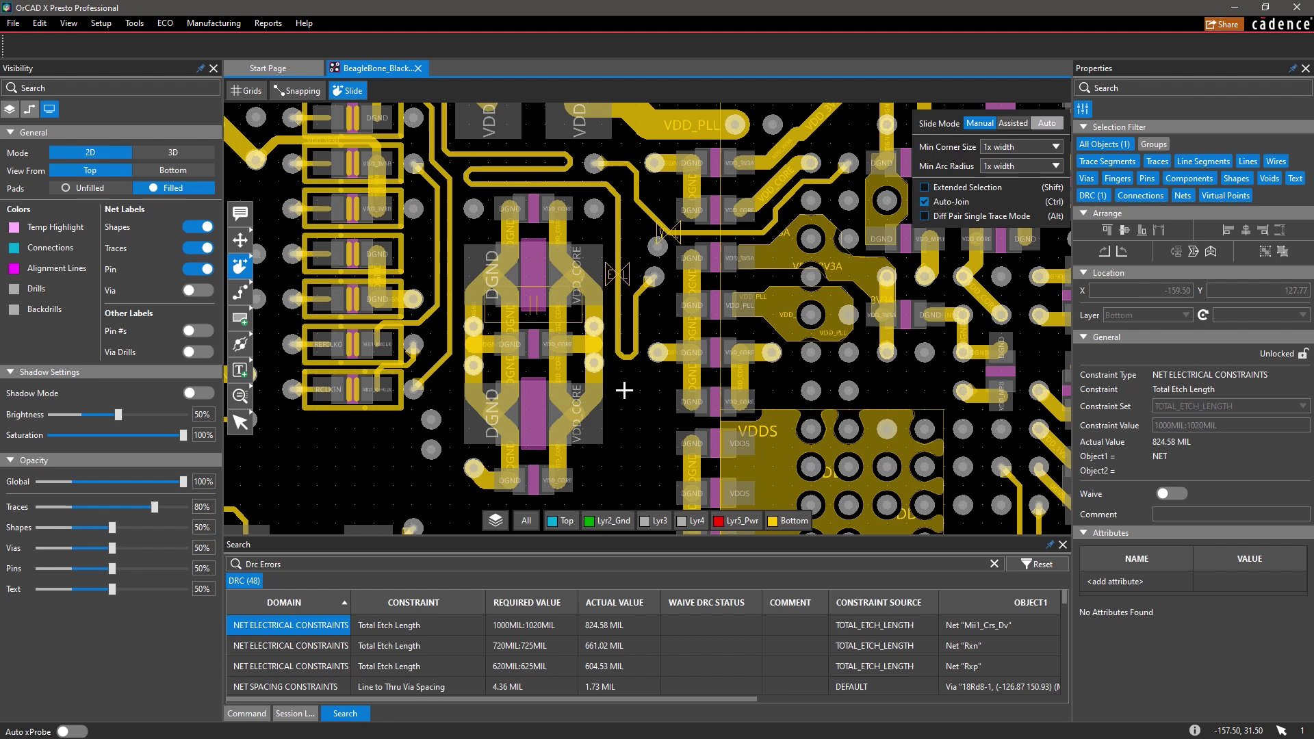
left_click_drag(623, 361, 631, 464)
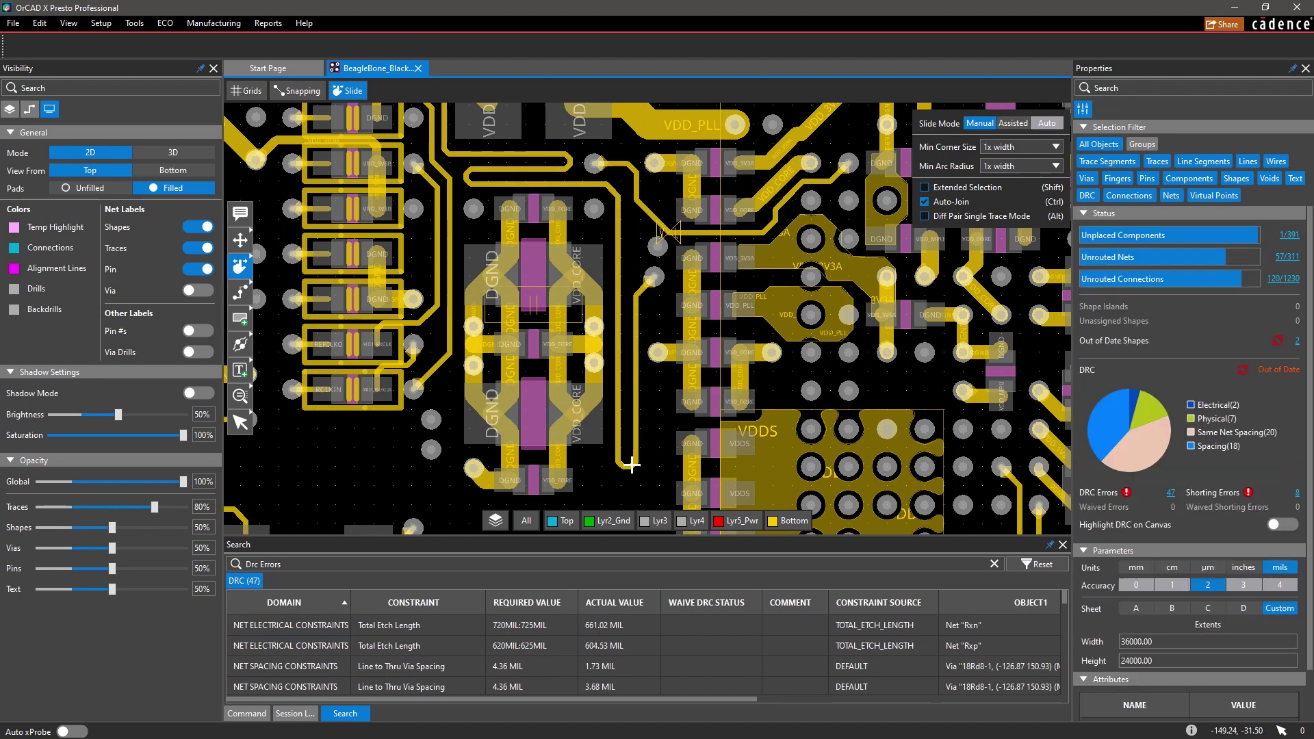